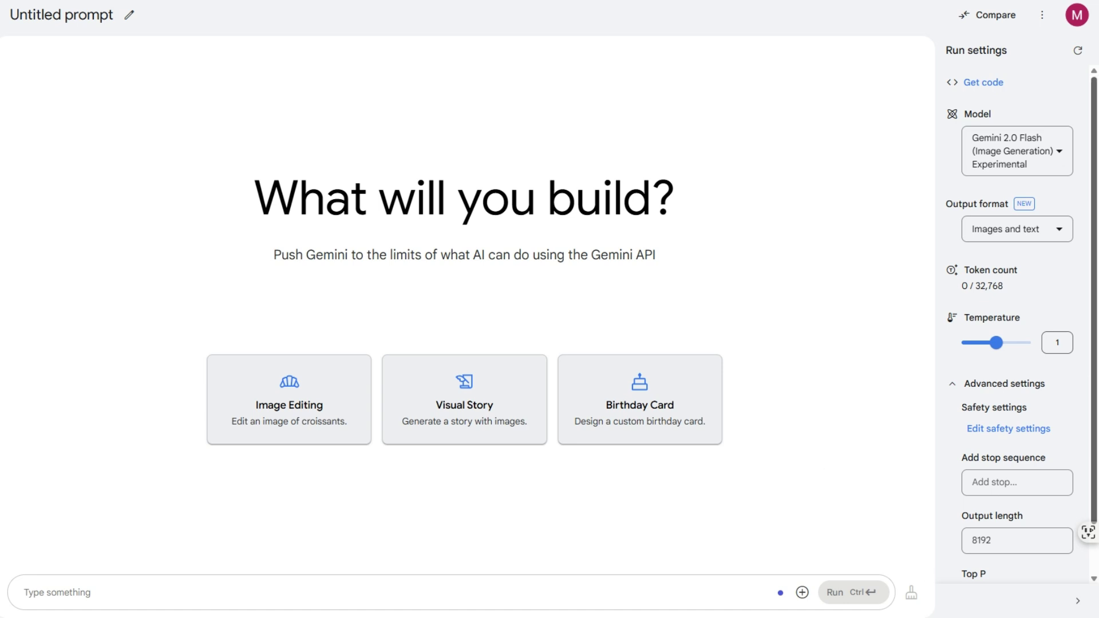
- Run the Visual Story example about a white baby goat's farm adventure and review the generated story from Scene 1
mouse_move(1028, 156)
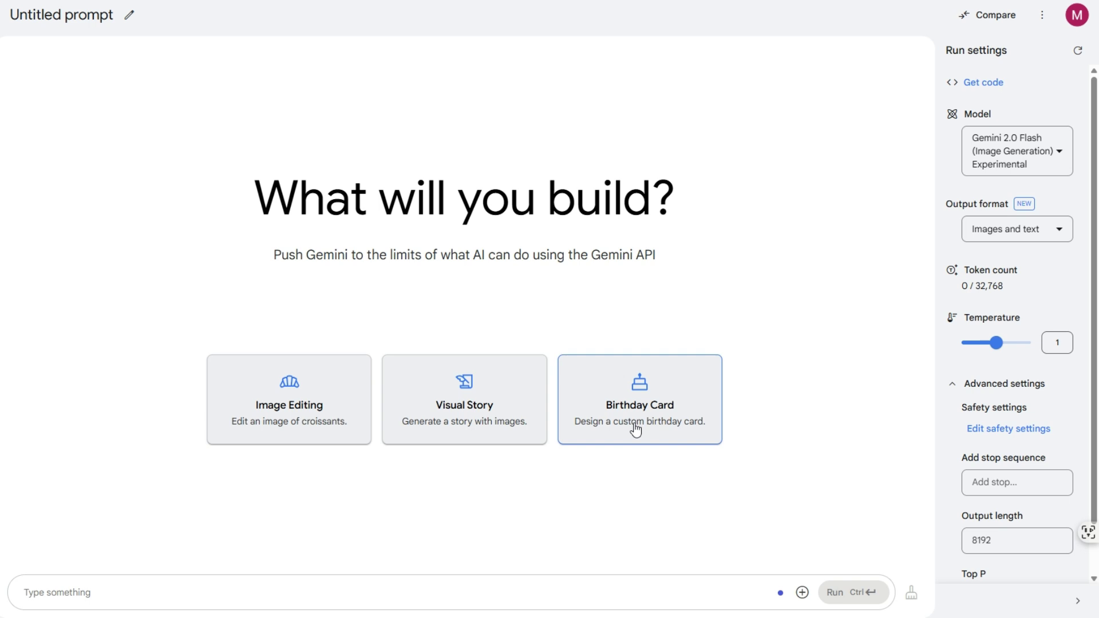
left_click(456, 414)
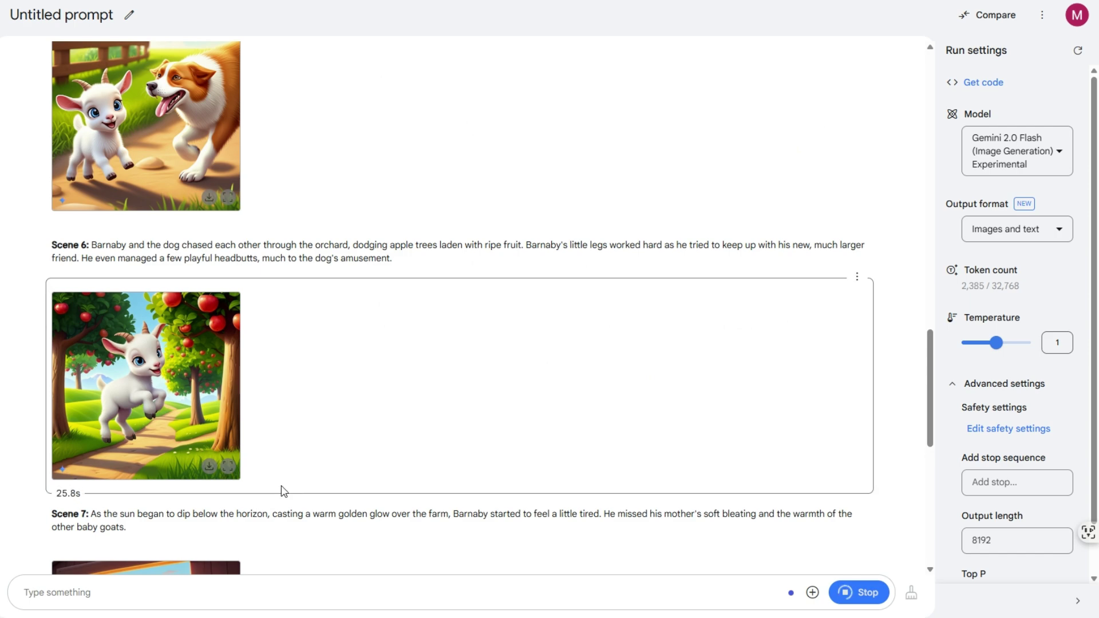
scroll(380, 170, "up", 20)
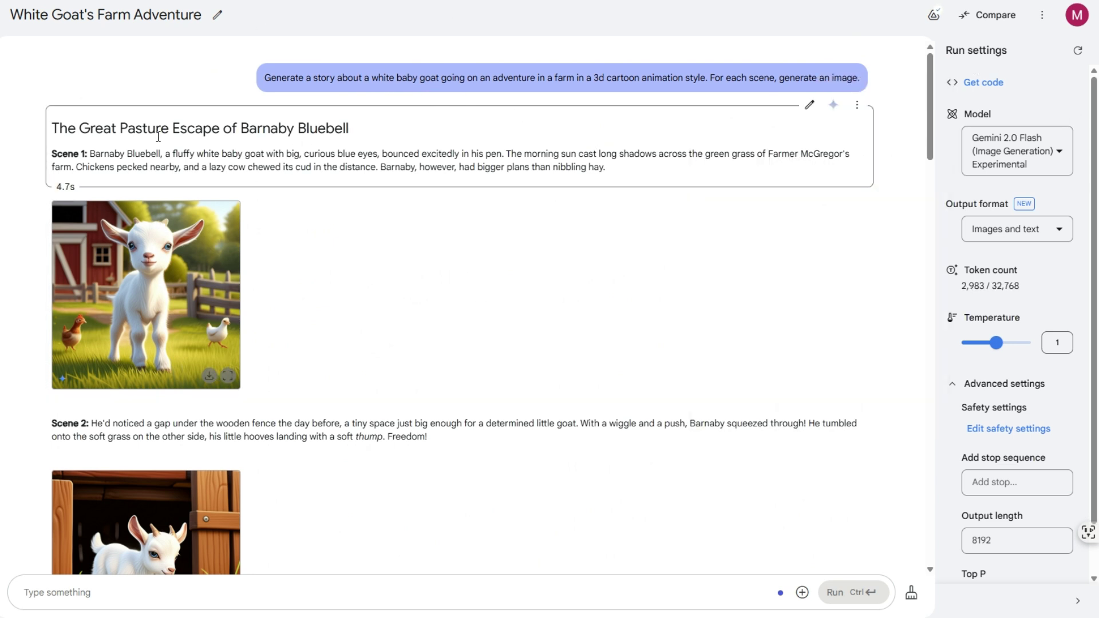
left_click_drag(91, 154, 692, 155)
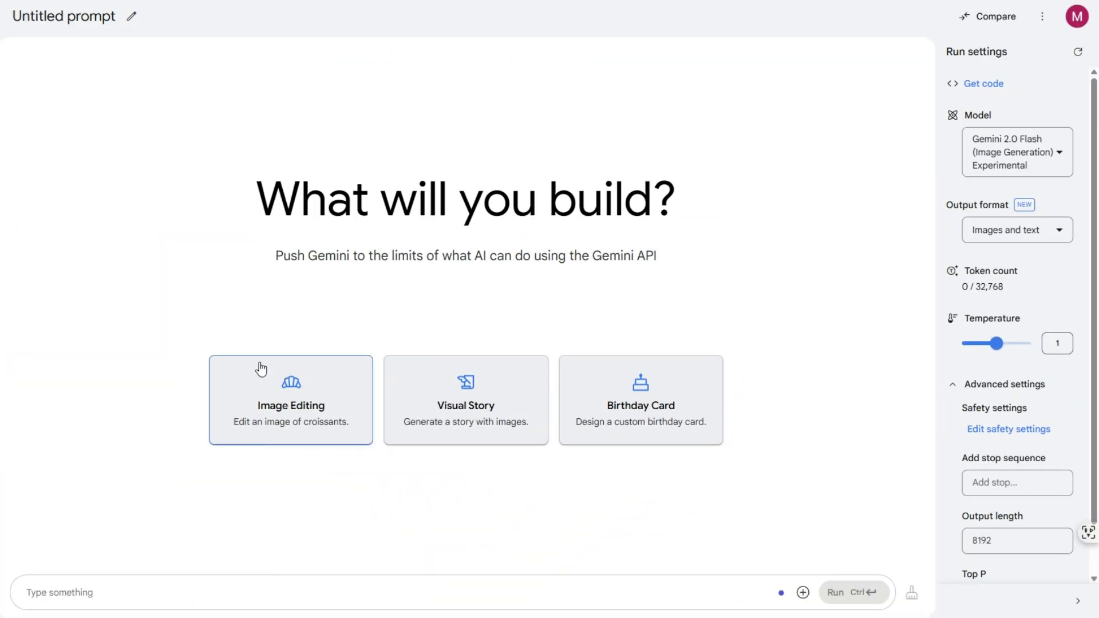
- Upload the photo of the young man reading at a library desk to a new prompt
left_click(804, 593)
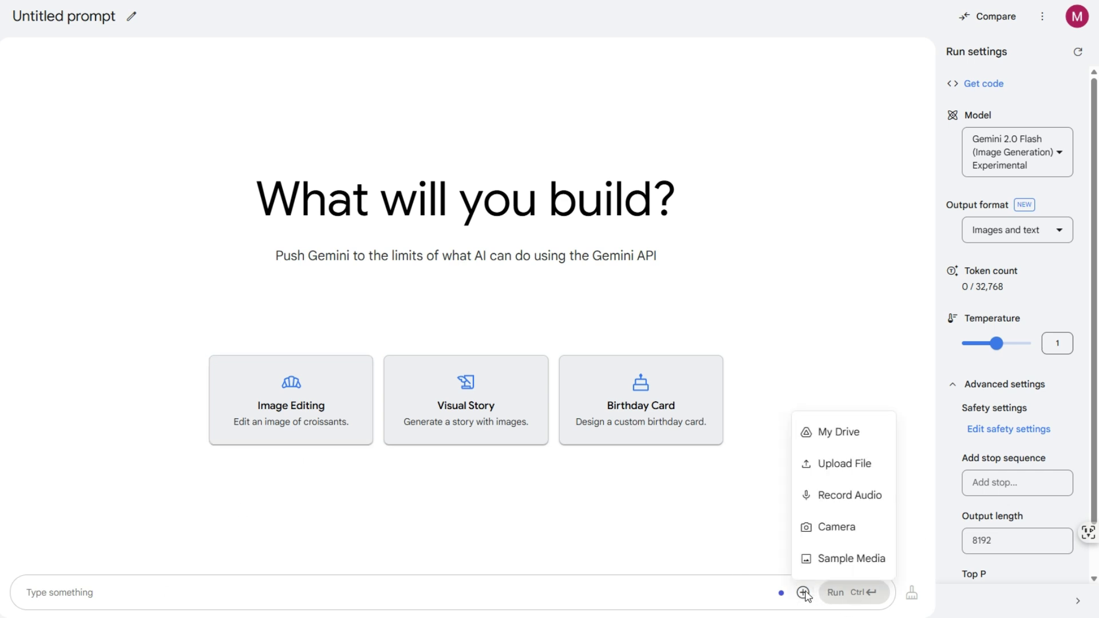
left_click(832, 466)
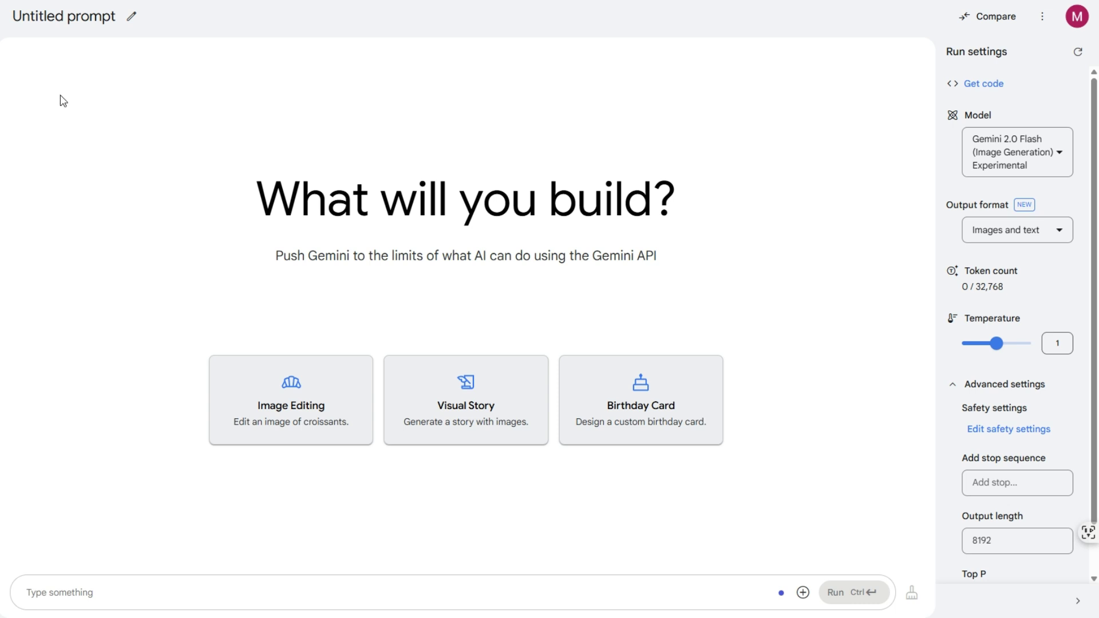
double_click(162, 184)
- Run the prompt "Change the background of the image to A white color background" on the uploaded photo
type("Cha")
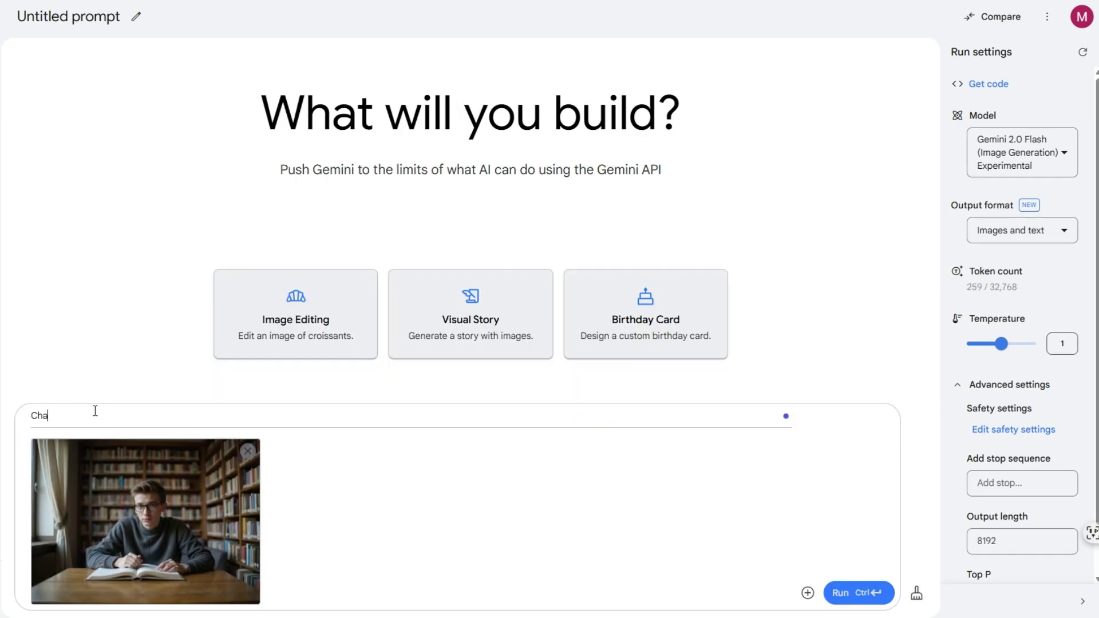
type("nge the background of the image")
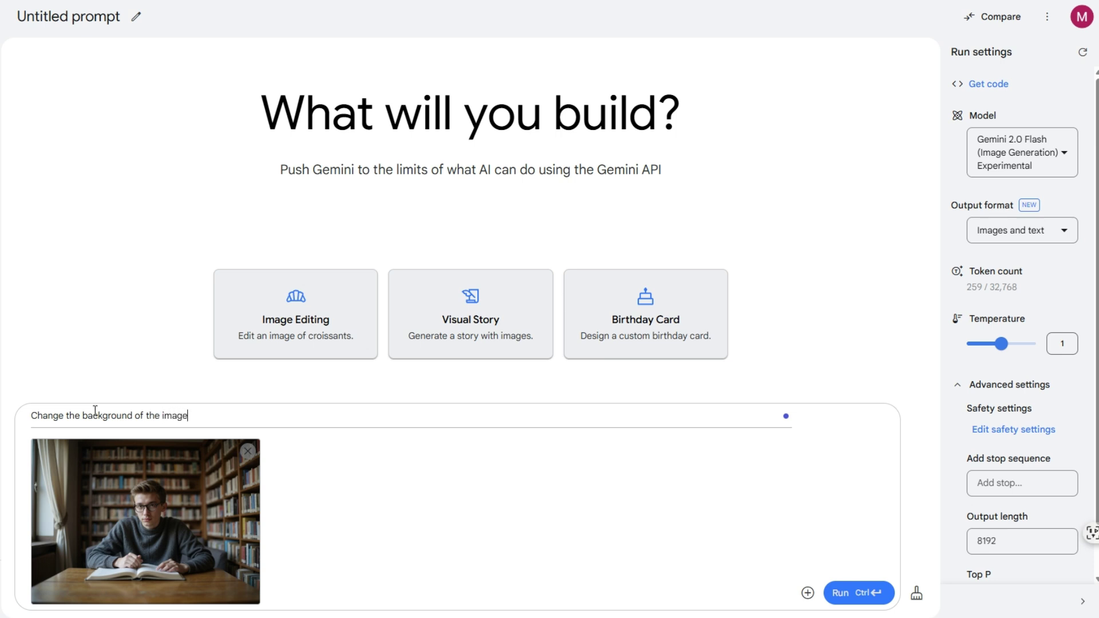
type(" to A white wall")
double_click(243, 416)
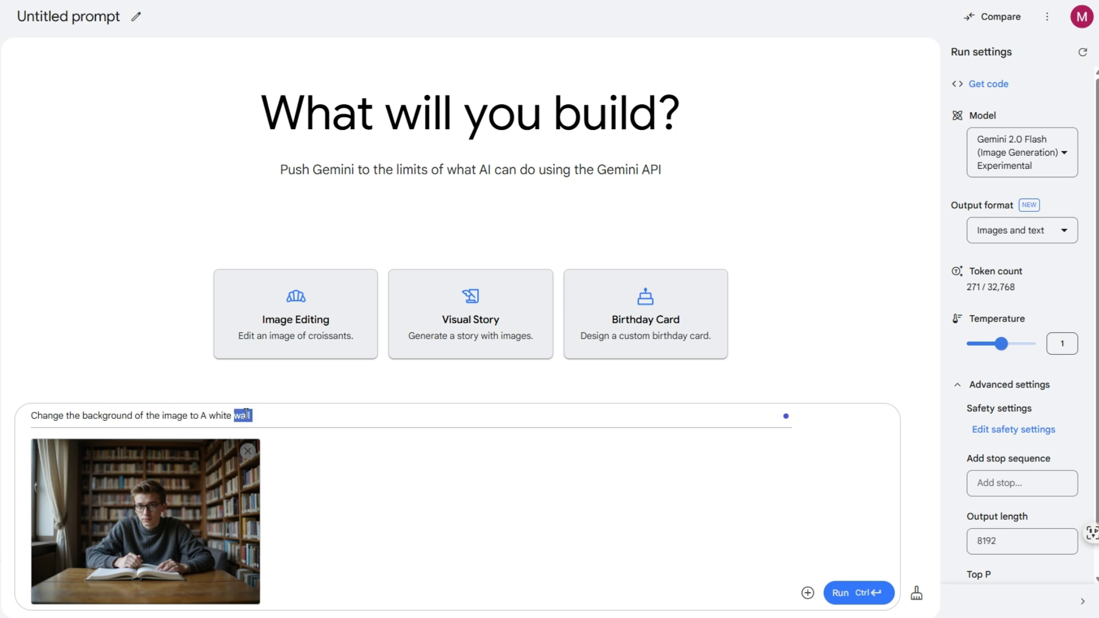
type("color background")
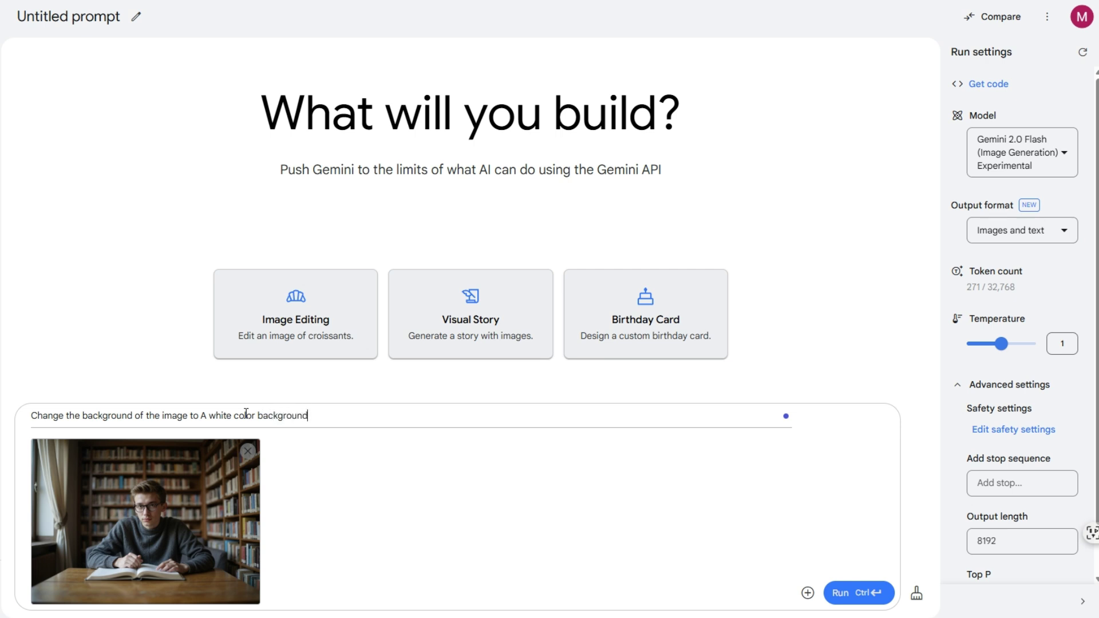
left_click(840, 593)
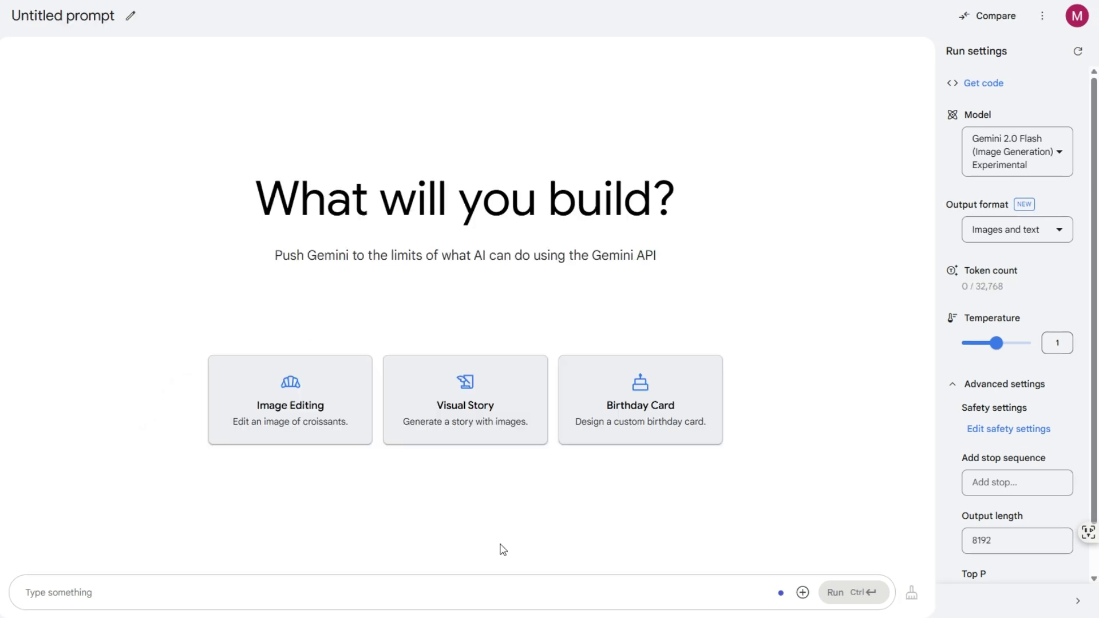
- Upload the chalkboard equation photo and run "Describe the image in details including all the text that you are see on the whiteboard"
left_click(813, 594)
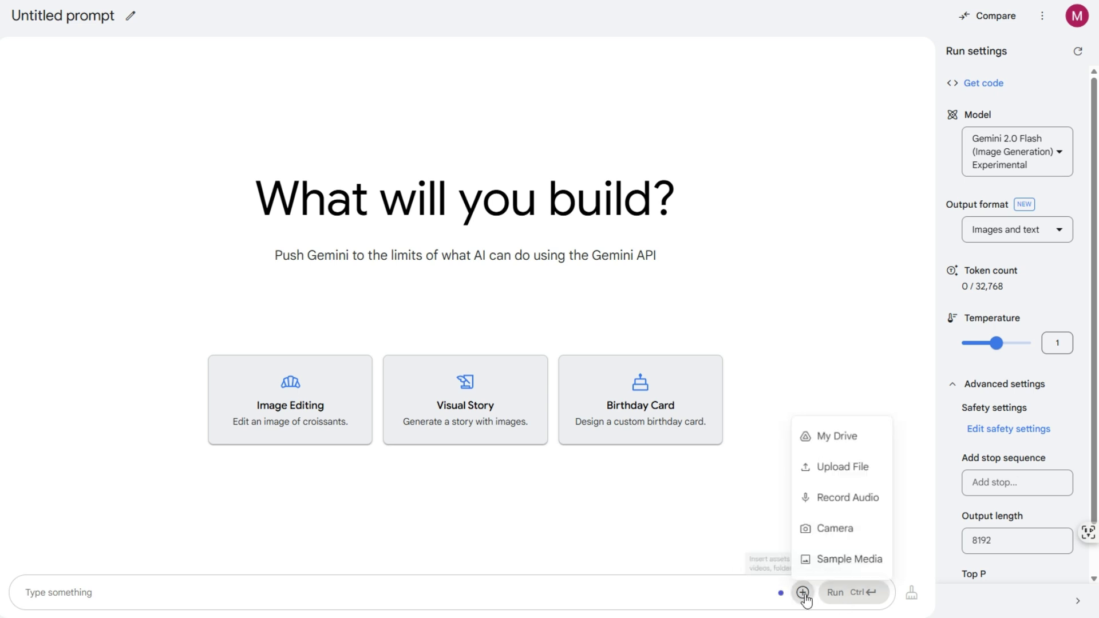
left_click(870, 476)
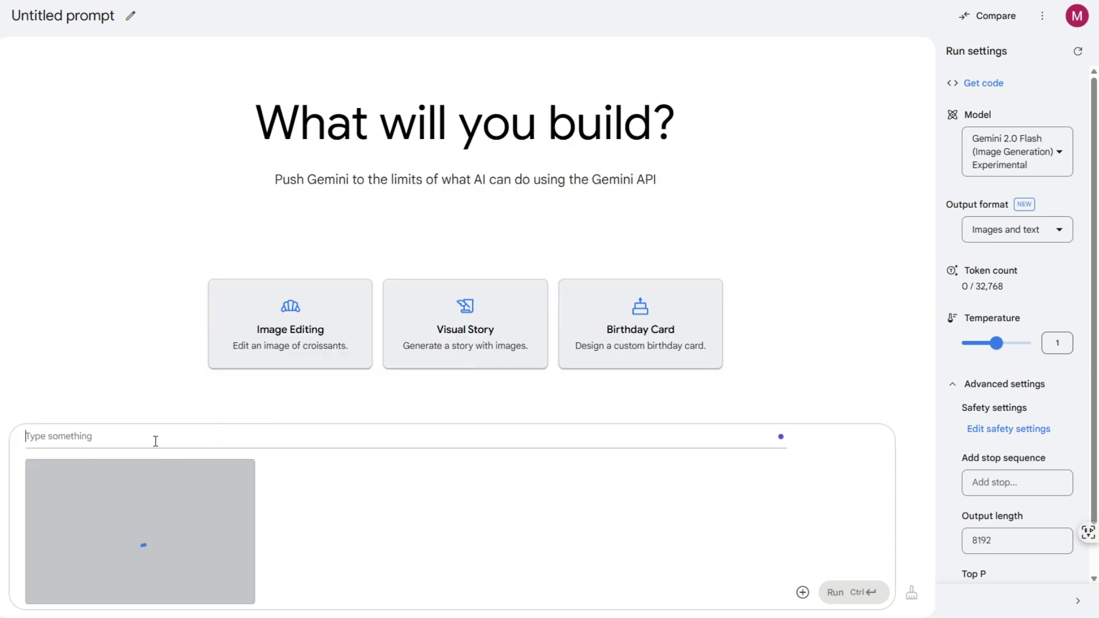
type("D")
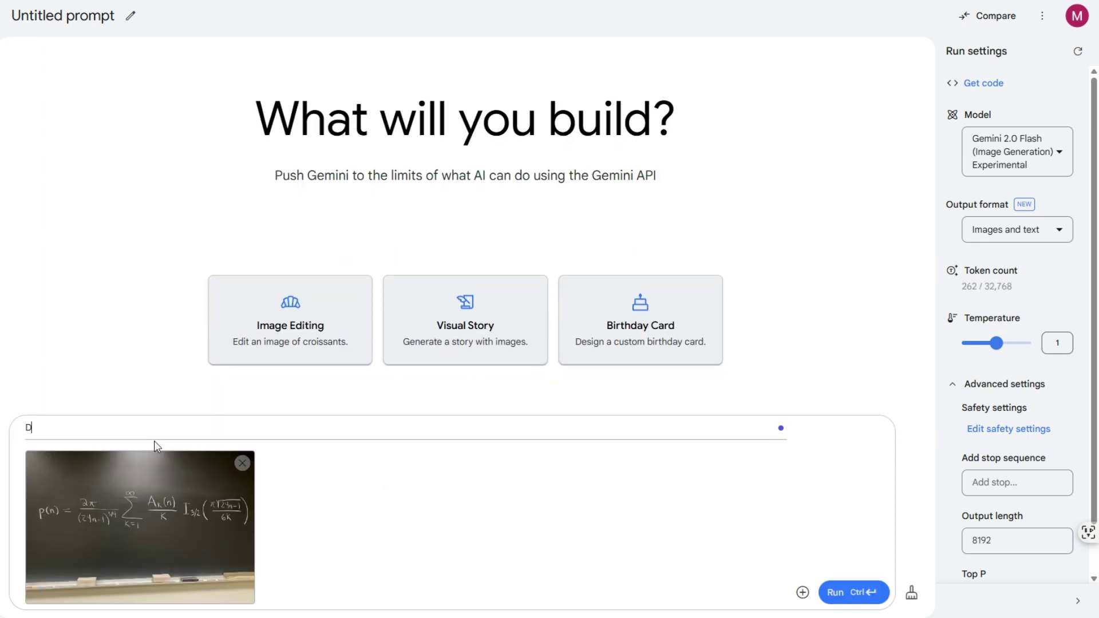
type("escribe the image in details in")
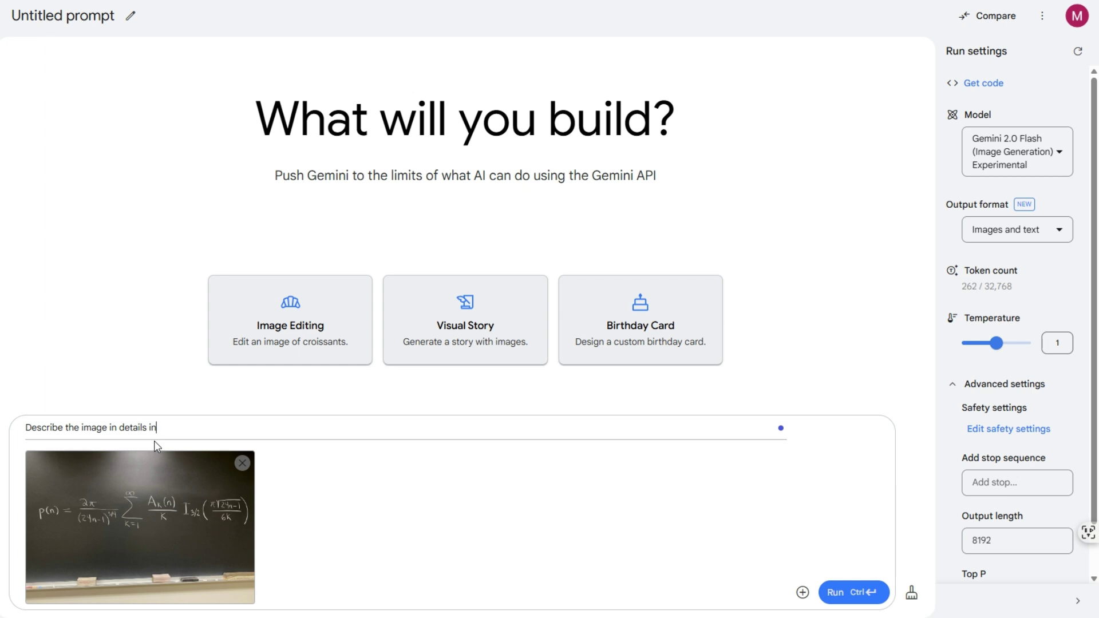
type("cluding all the text")
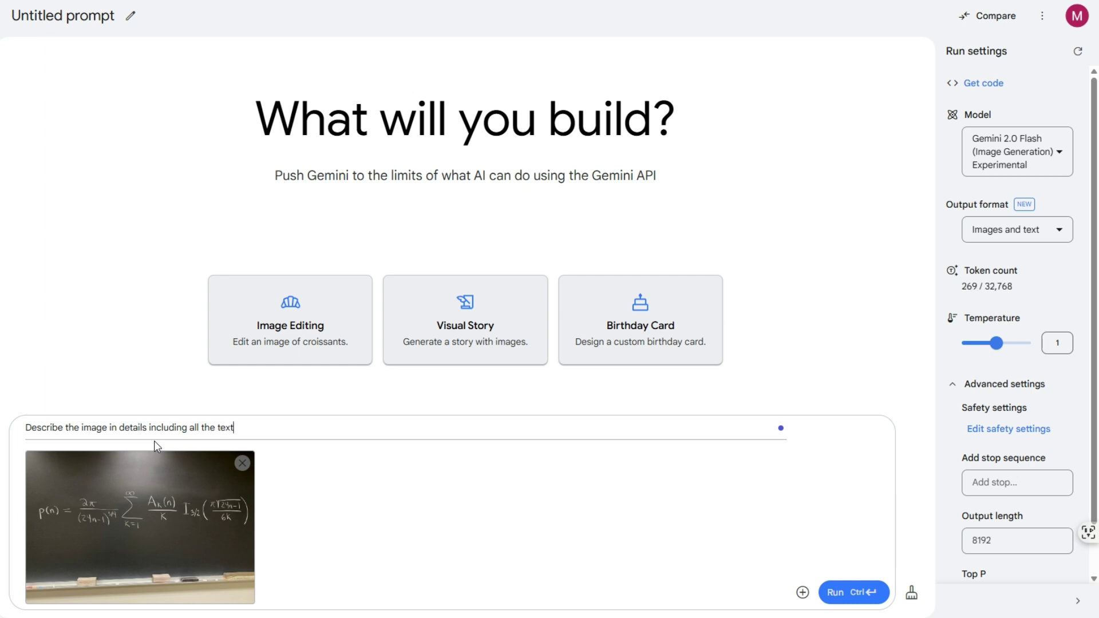
type(" that you are see on t")
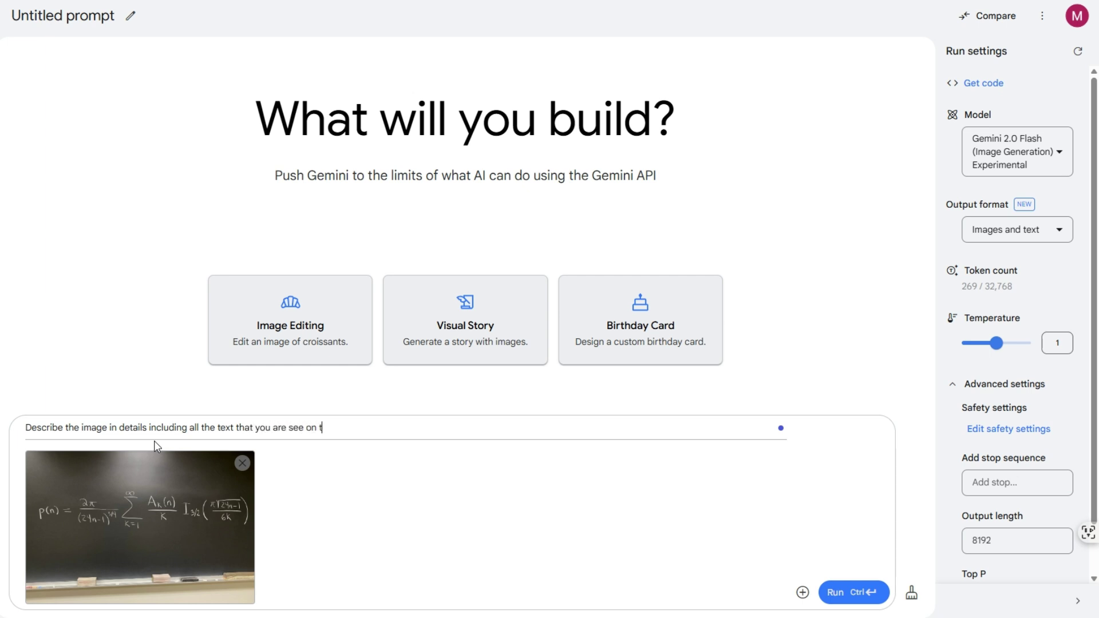
type("he whiteboard")
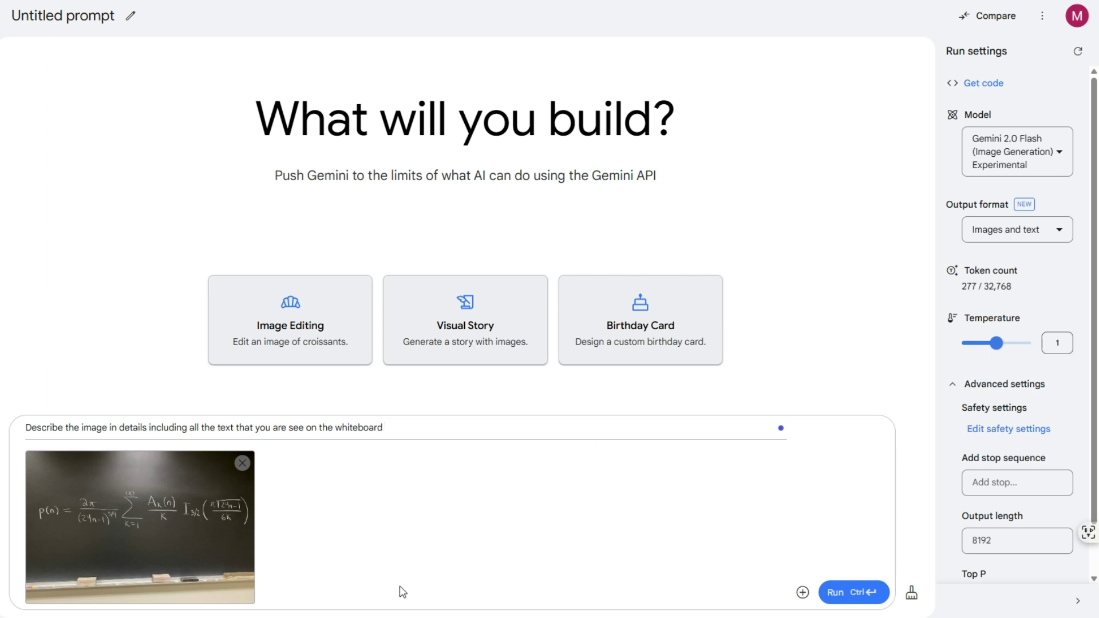
left_click(835, 606)
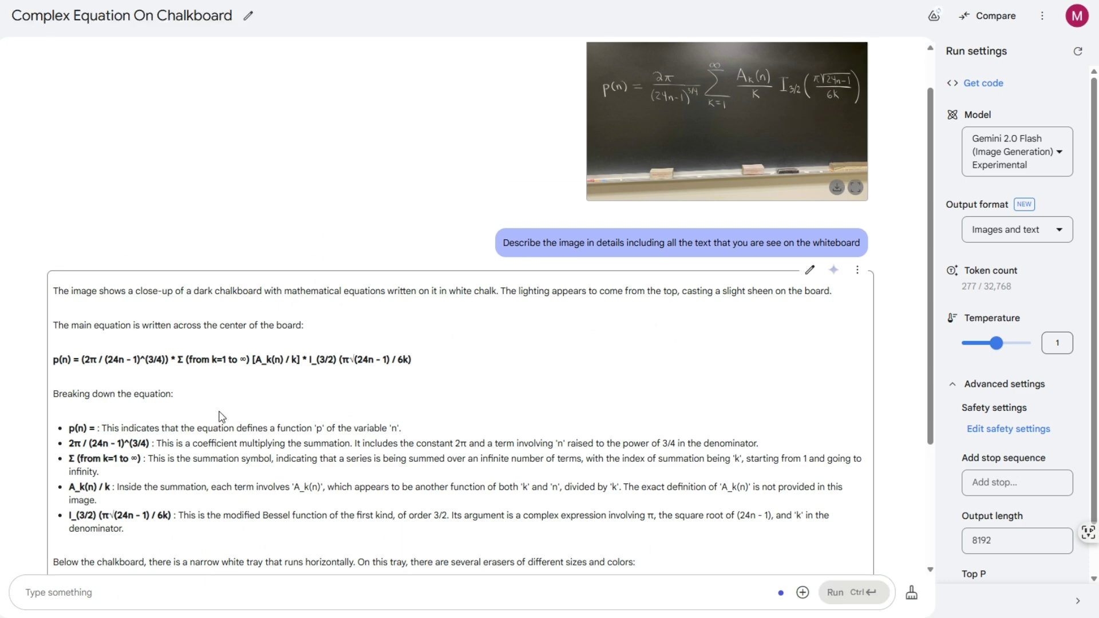
- Run "Change the color of the board to green color and put the same equation on it", appending the quoted p(n) equation from the description
scroll(96, 282, "down", 2)
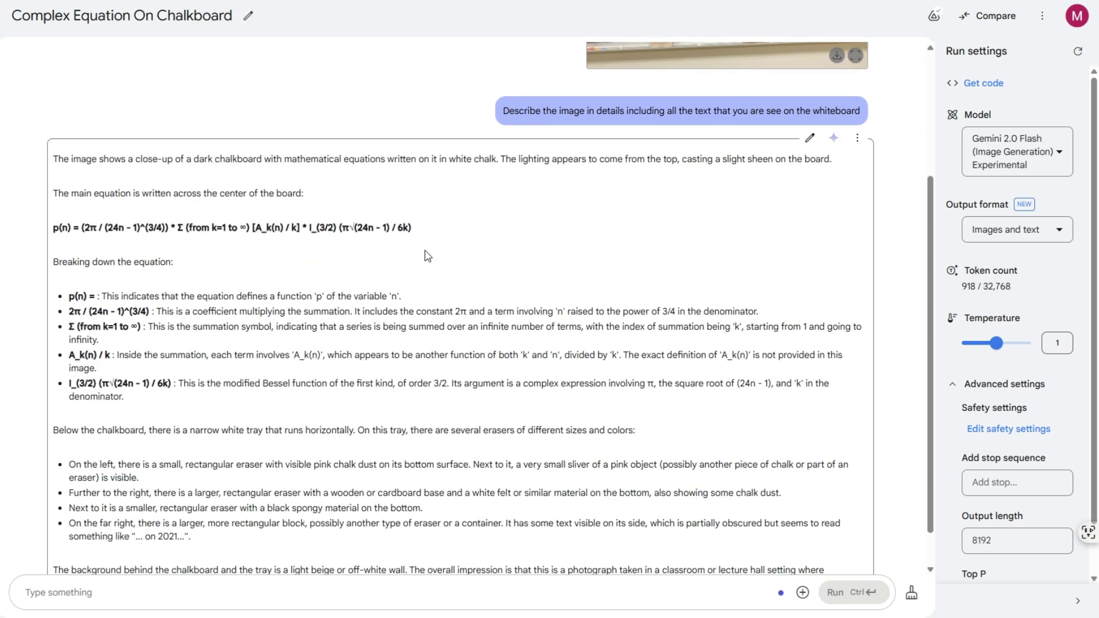
scroll(324, 422, "down", 1)
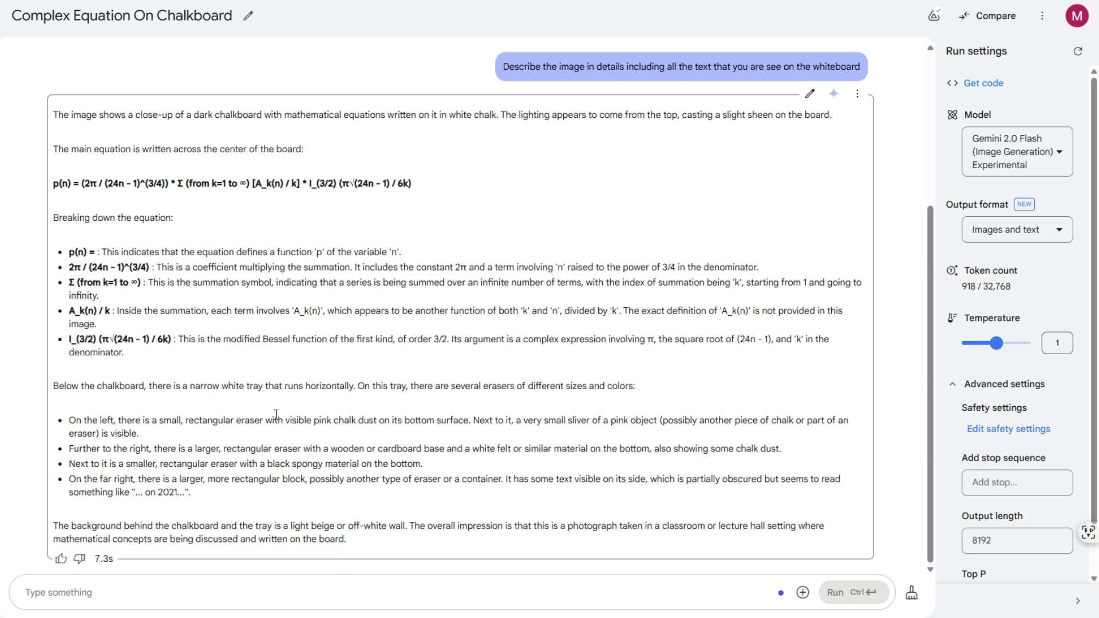
scroll(313, 432, "up", 3)
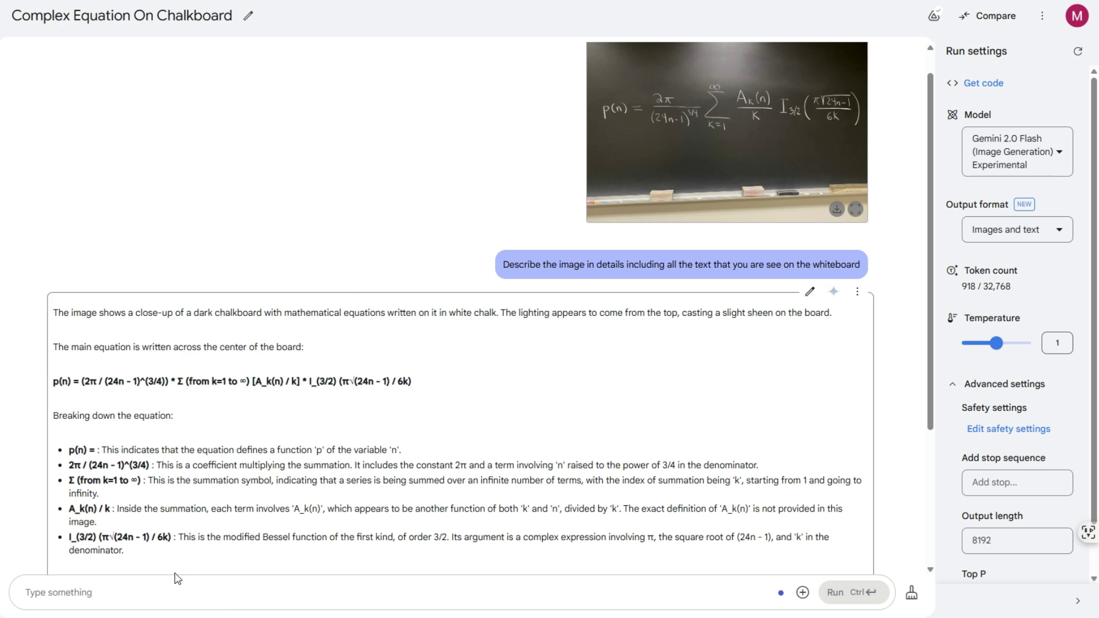
scroll(142, 589, "down", 3)
type("Change the")
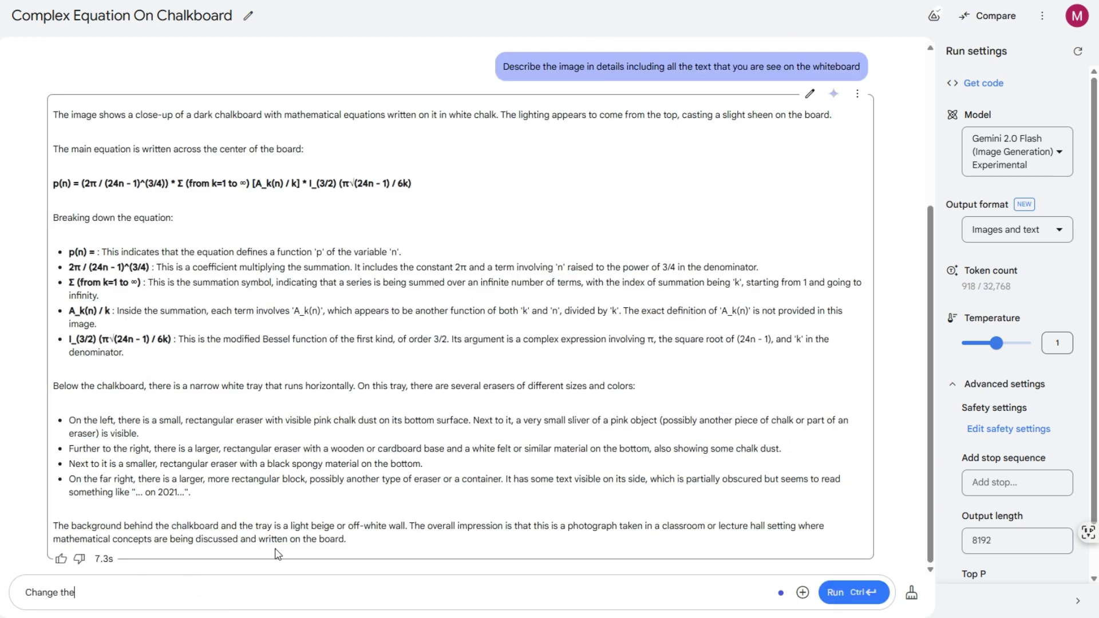
type(" color of the bo")
type("ard to green color")
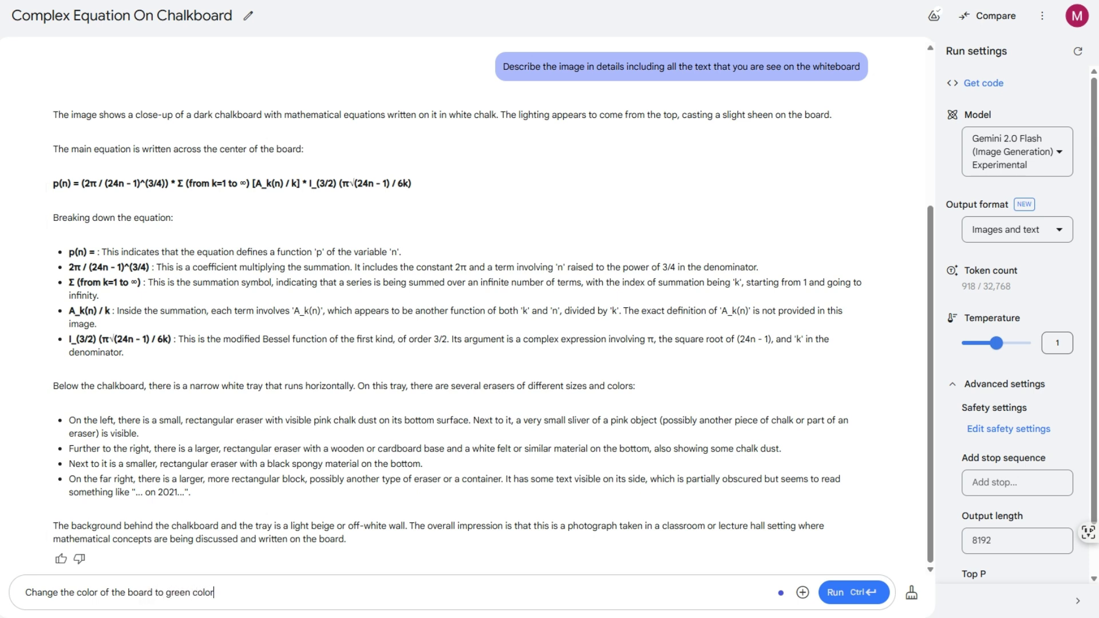
type(" and put the same equation on iy")
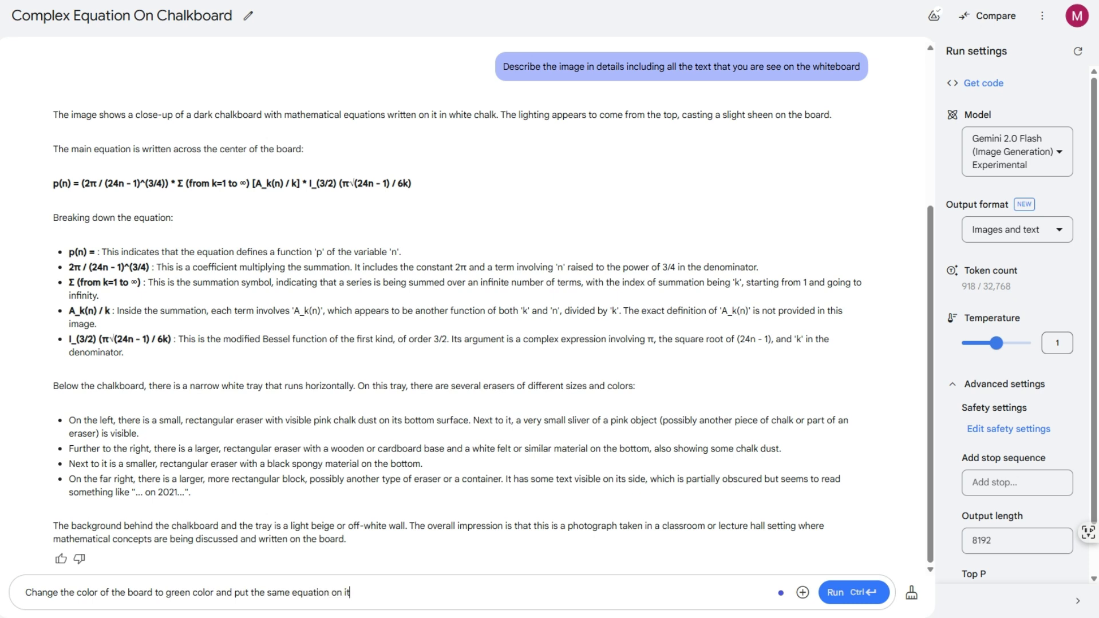
type("p(n) = (2π / (24n - 1)^(3/4)) * Σ (from k=1 to ∞) [A_k(n) / k] * I_(3/2) (π√(24n - 1) / 6k)")
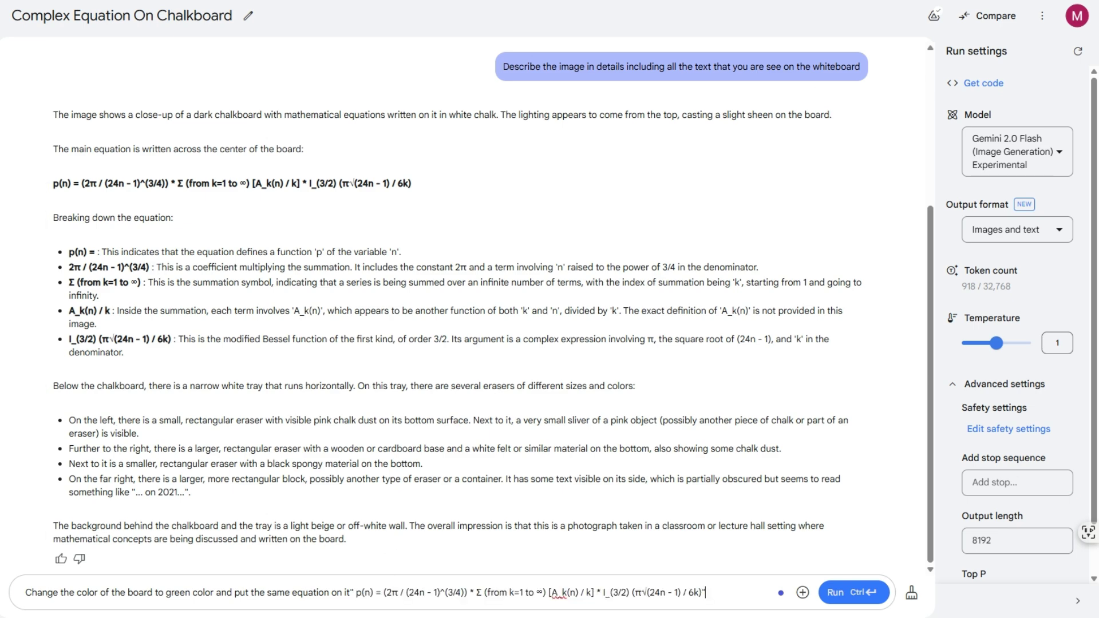
left_click(853, 592)
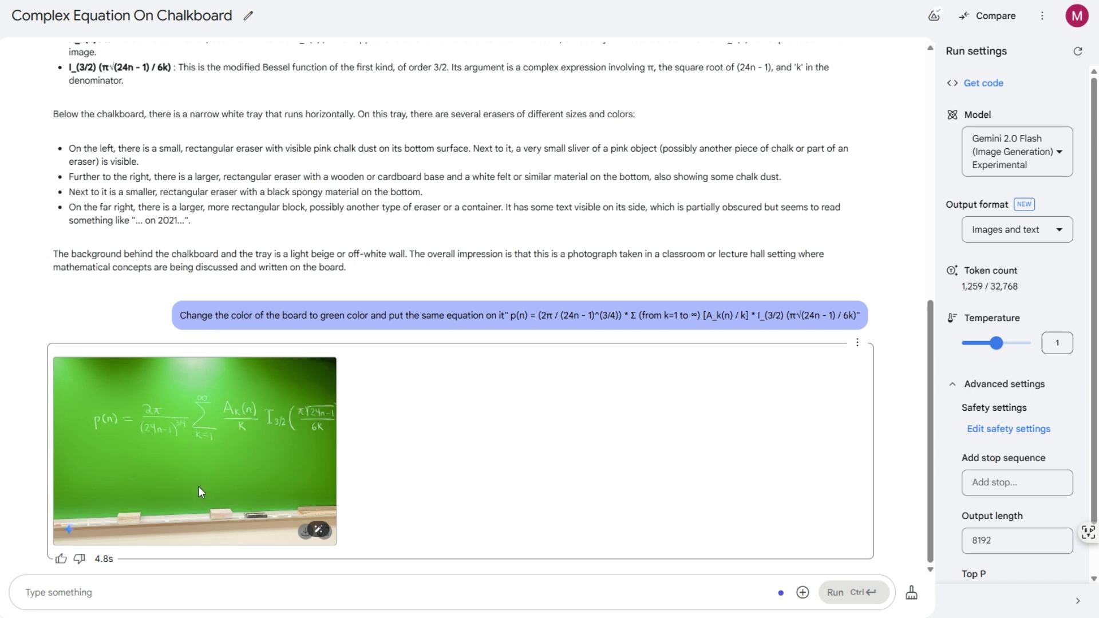
- Run the follow-up prompt "Remove the equation" on the green board image
left_click(167, 595)
type("Re")
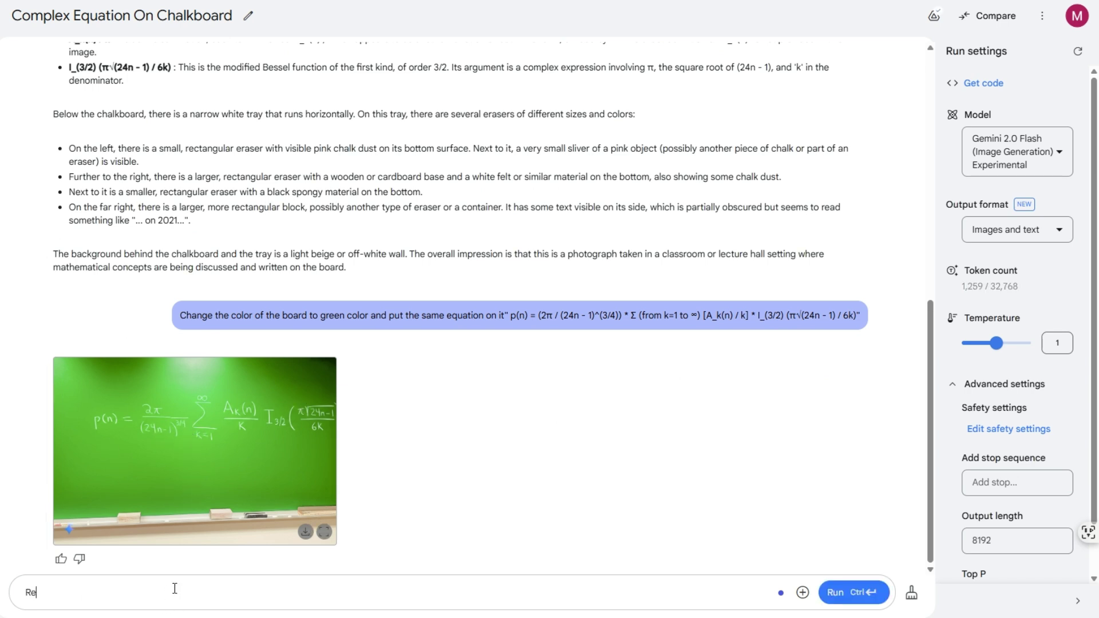
type("move the equation")
left_click(859, 601)
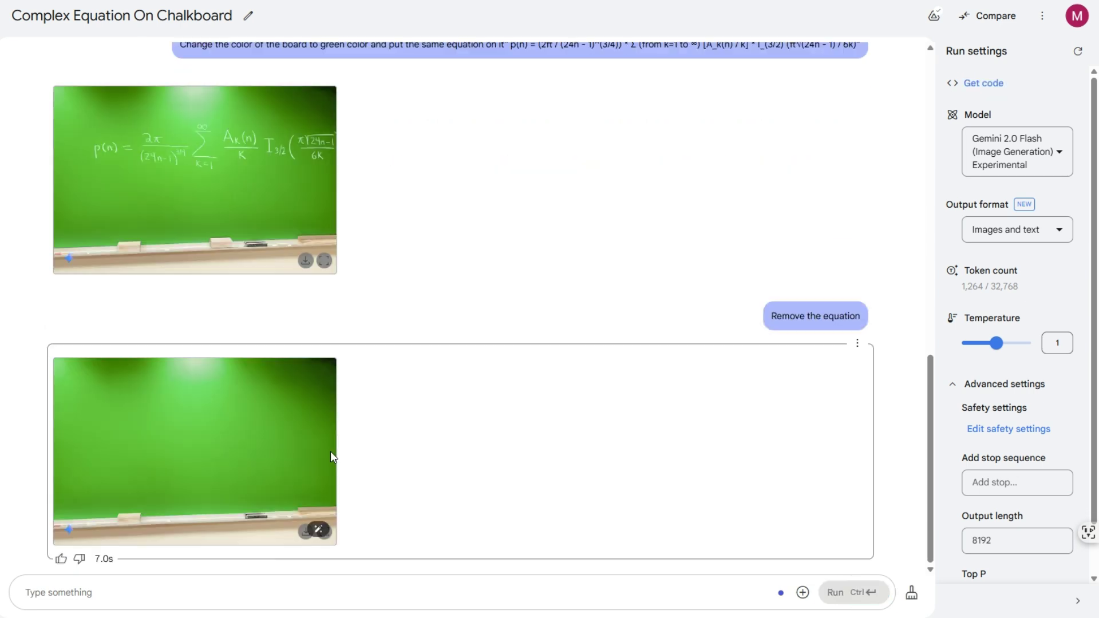
- Run "Make the color of the board is dark green color and put this sentence on it " Hello World"" as a follow-up prompt
left_click(132, 588)
type("Ma")
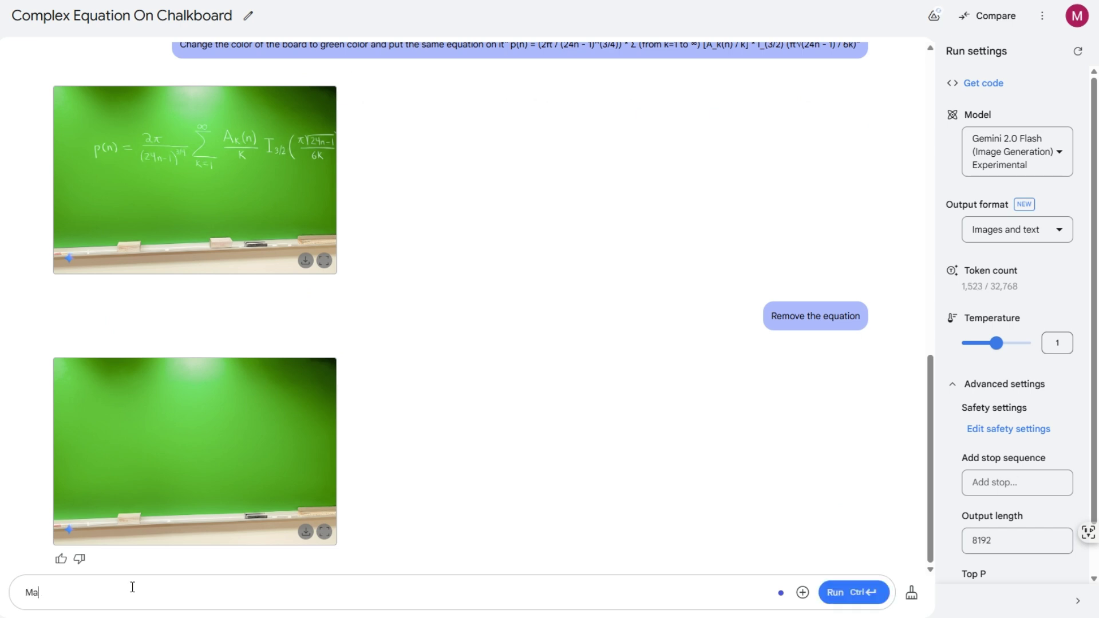
type("ke the color of the board is deep gree")
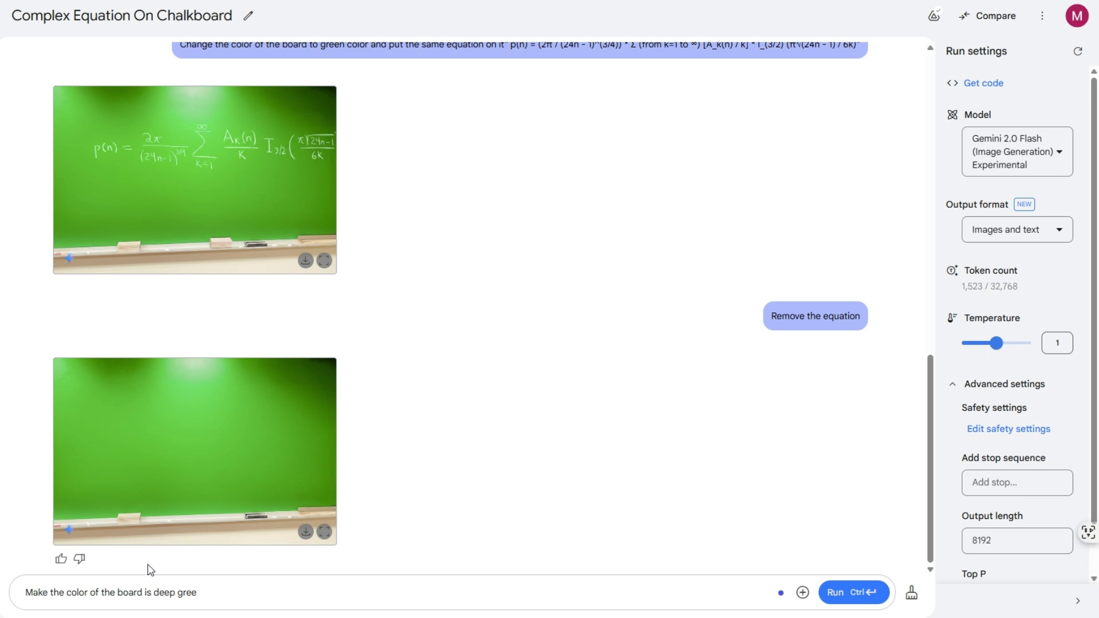
type("n colo")
type("dark")
type(" and put")
type(" this s")
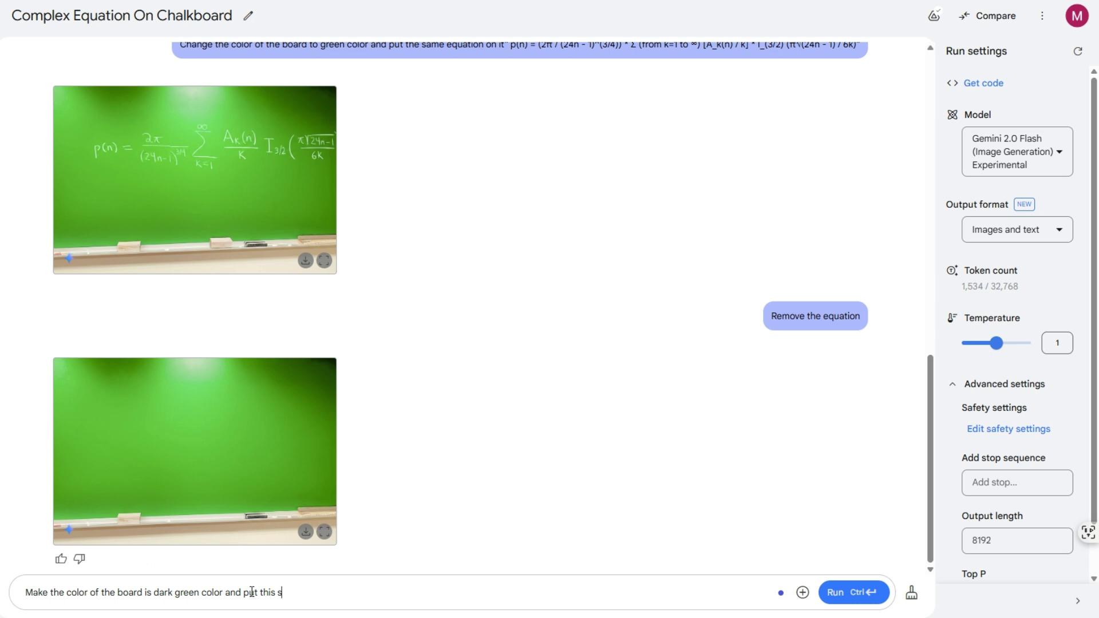
type("centence on it \" Hello World\"")
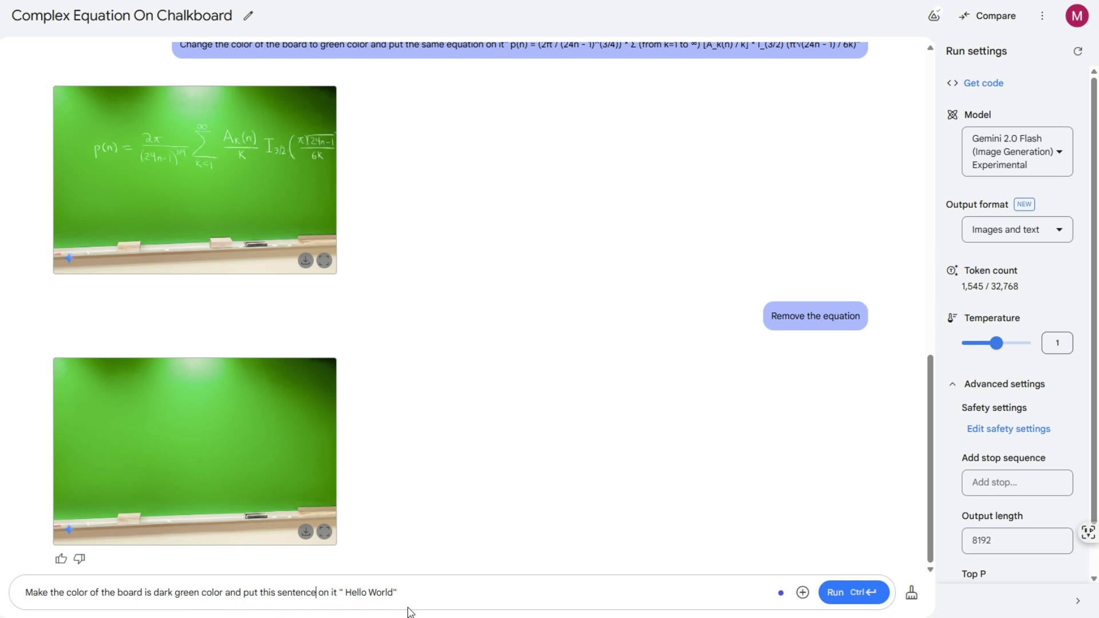
left_click(837, 592)
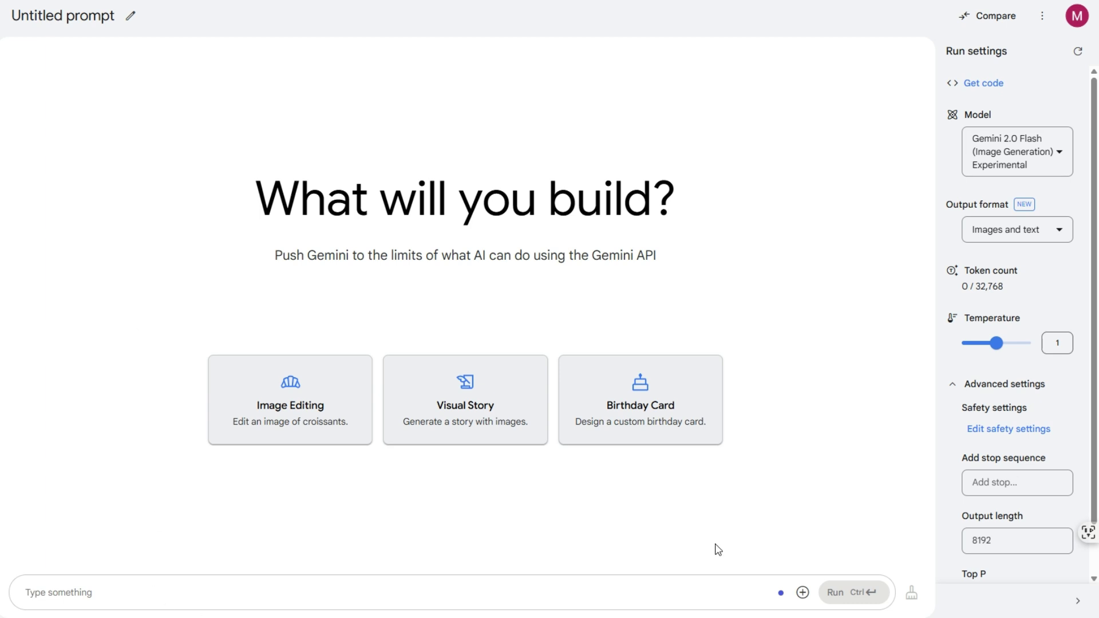
- Upload the photo of the older man in a dark suit drinking from a cup to a new prompt
left_click(803, 593)
left_click(846, 466)
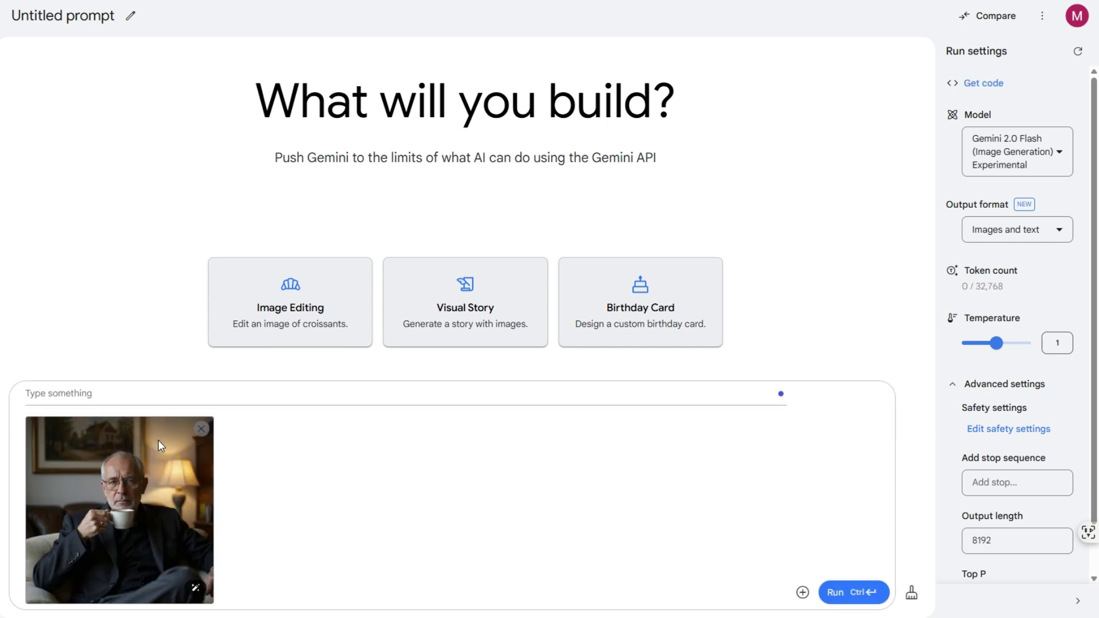
- Run the prompt "Make the person in the image happy" on the uploaded photo
left_click(233, 391)
type("Make the ")
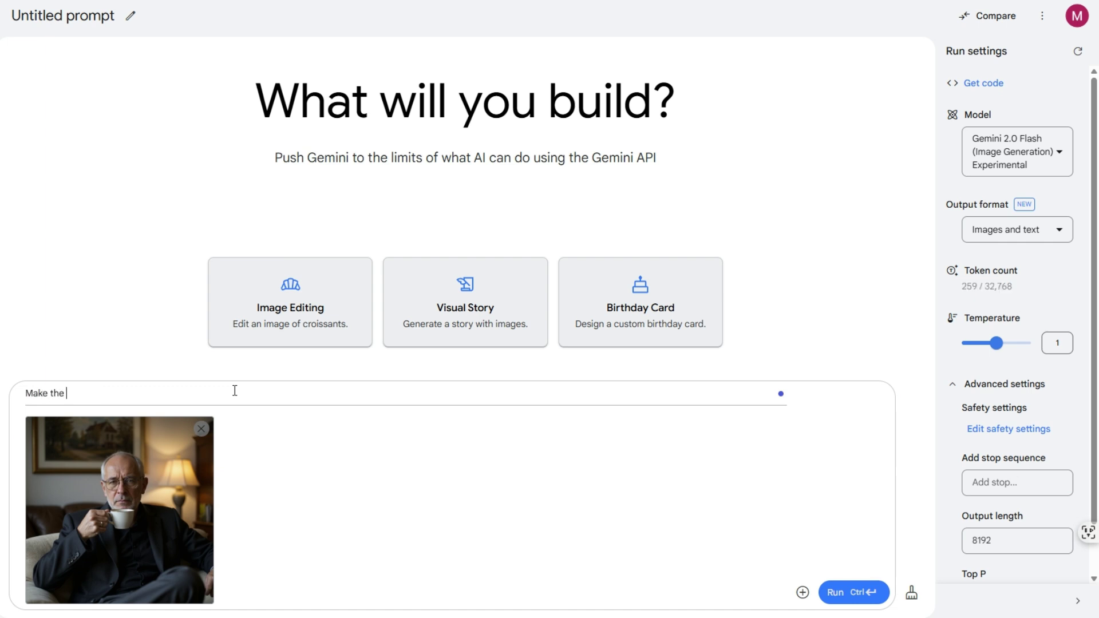
type("person in the image happy")
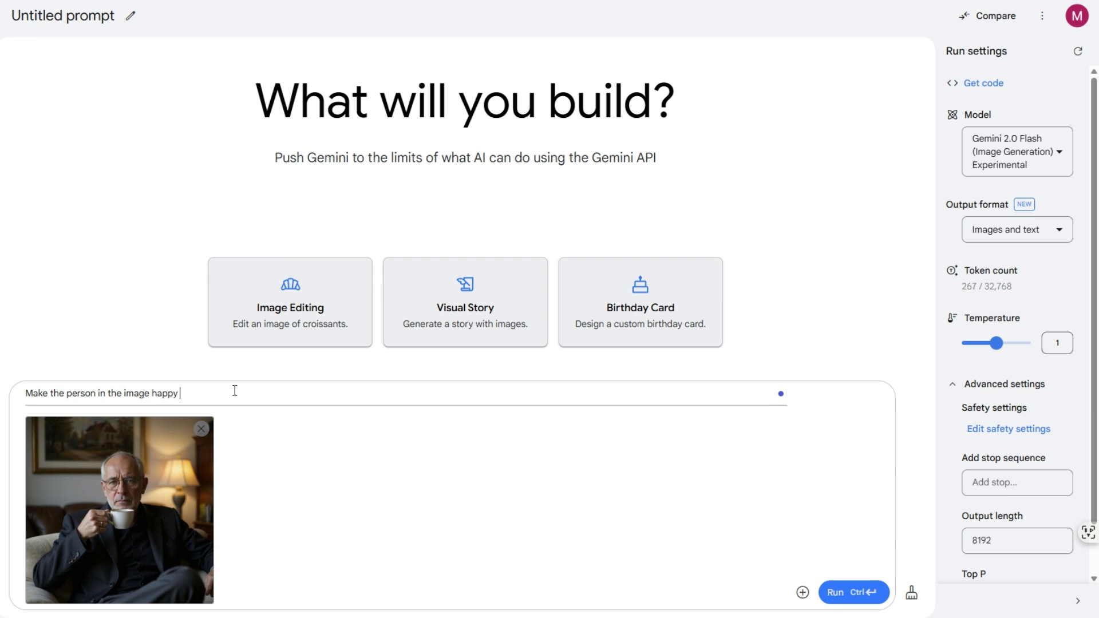
left_click(837, 594)
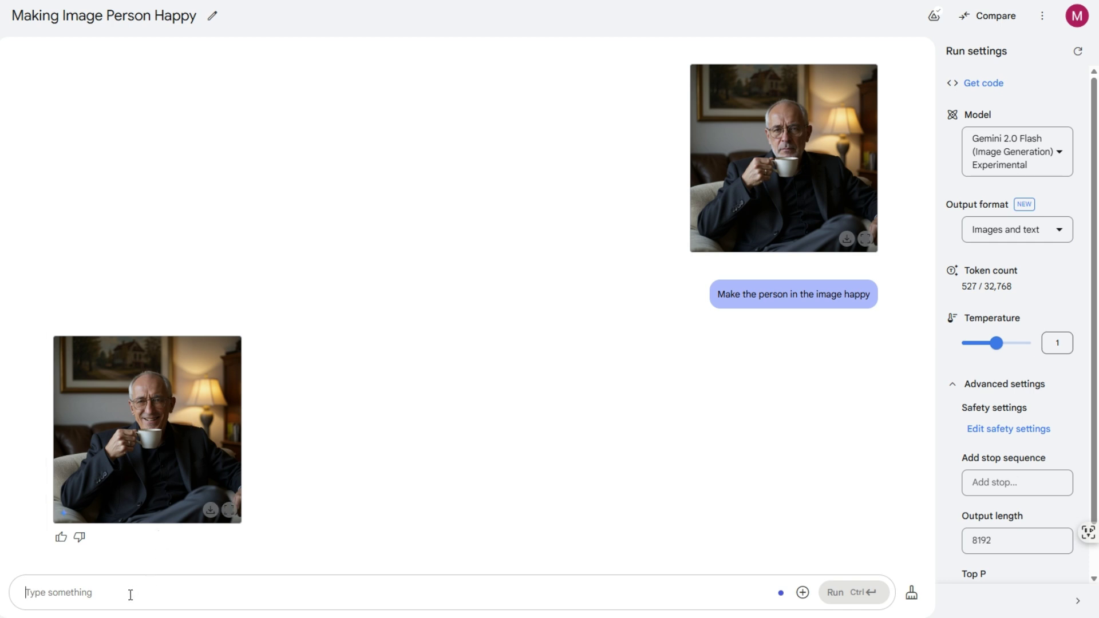
- Run the follow-up prompt "Make the person in the image wearing a white suit"
type("Make the")
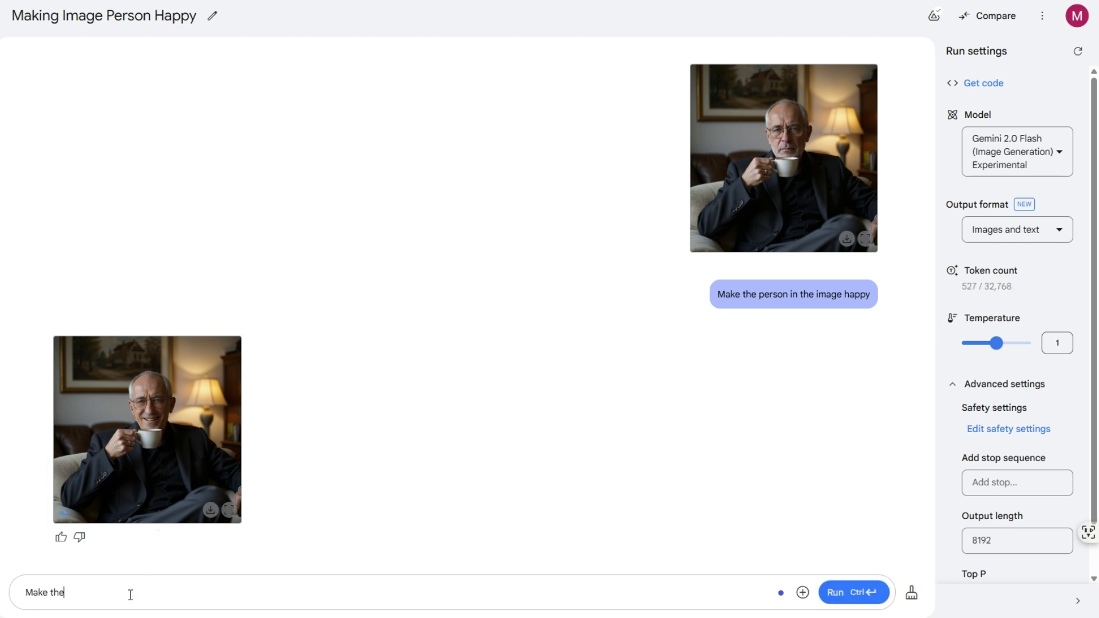
type(" person in the image wearing a")
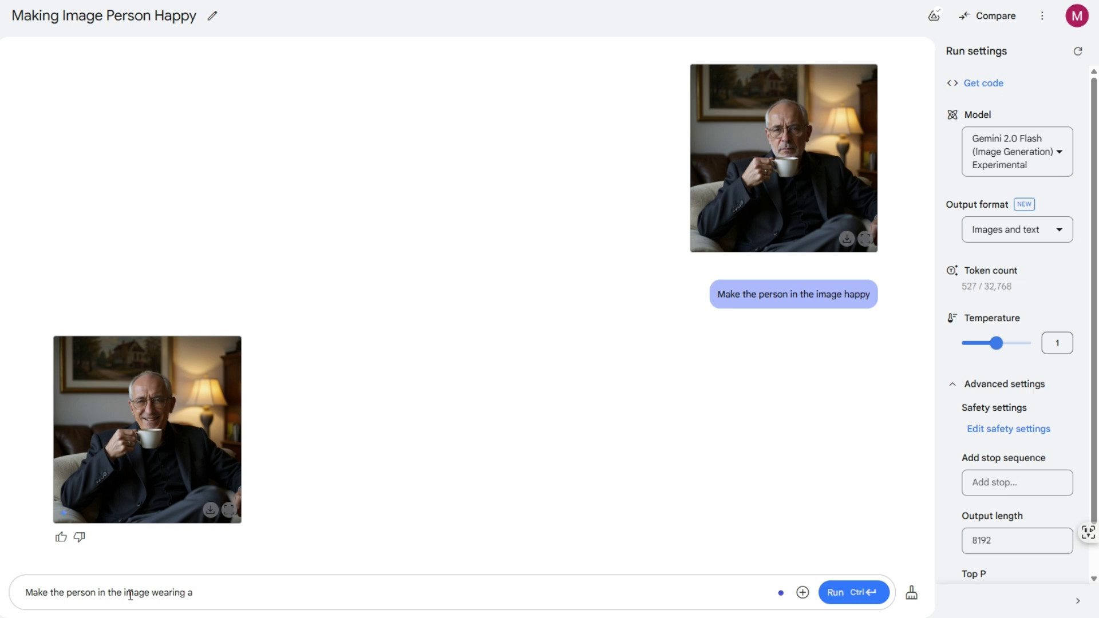
type(" white s")
type("uiy")
left_click(835, 592)
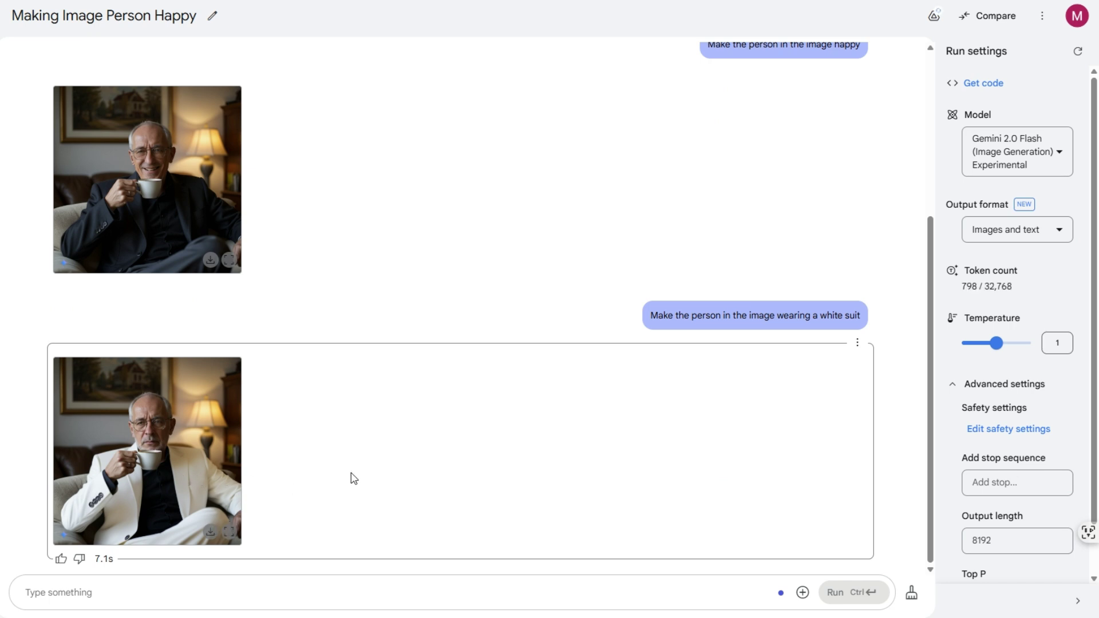
- Run the follow-up prompt "Make the background is an office" on the white suit image
left_click(144, 596)
type("Make ")
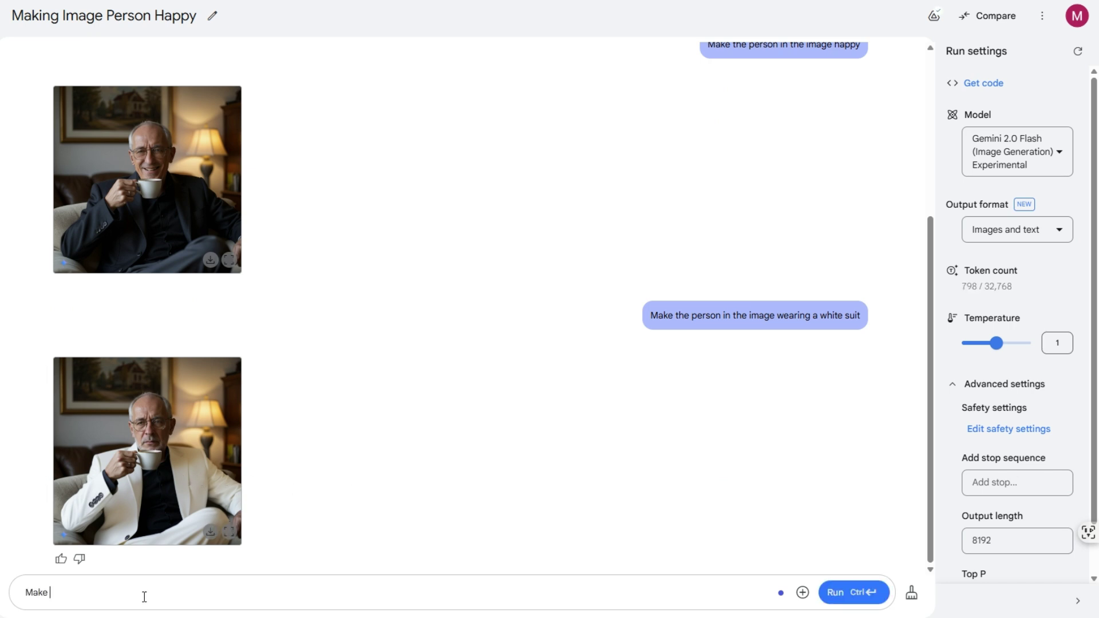
type("the back gr")
type("ounf")
type("d is an of")
type("fice")
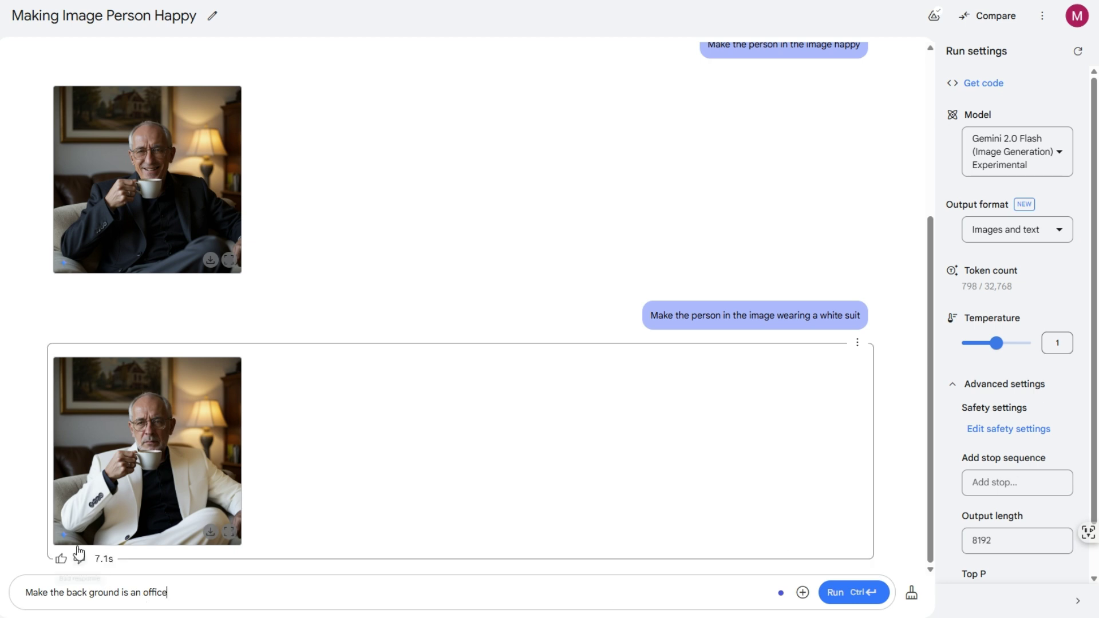
left_click(89, 592)
key("BackSpace")
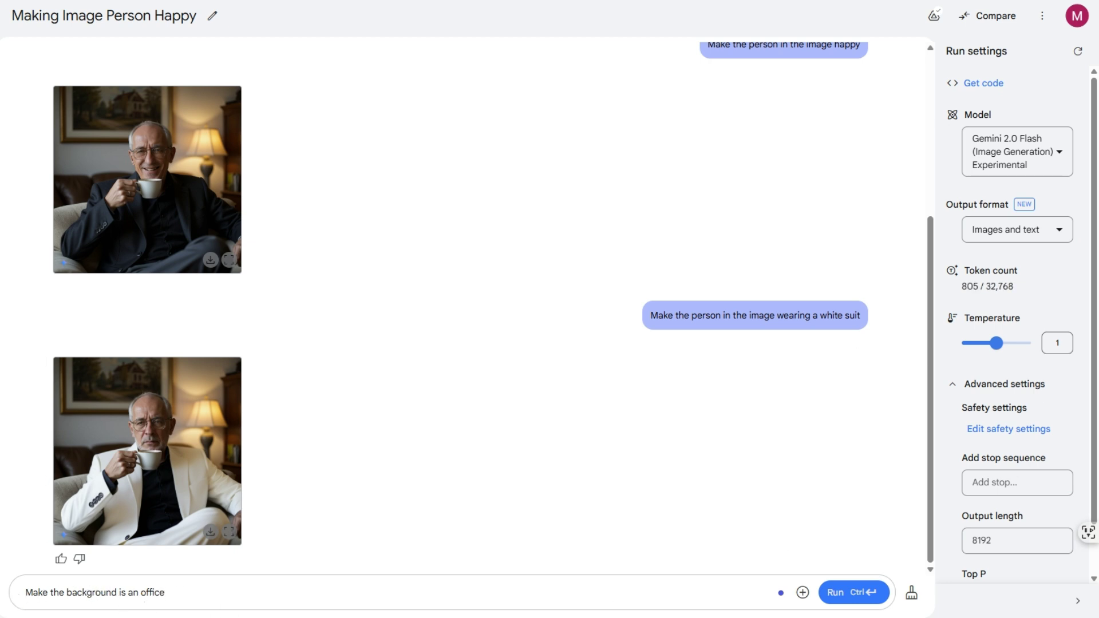
left_click(839, 592)
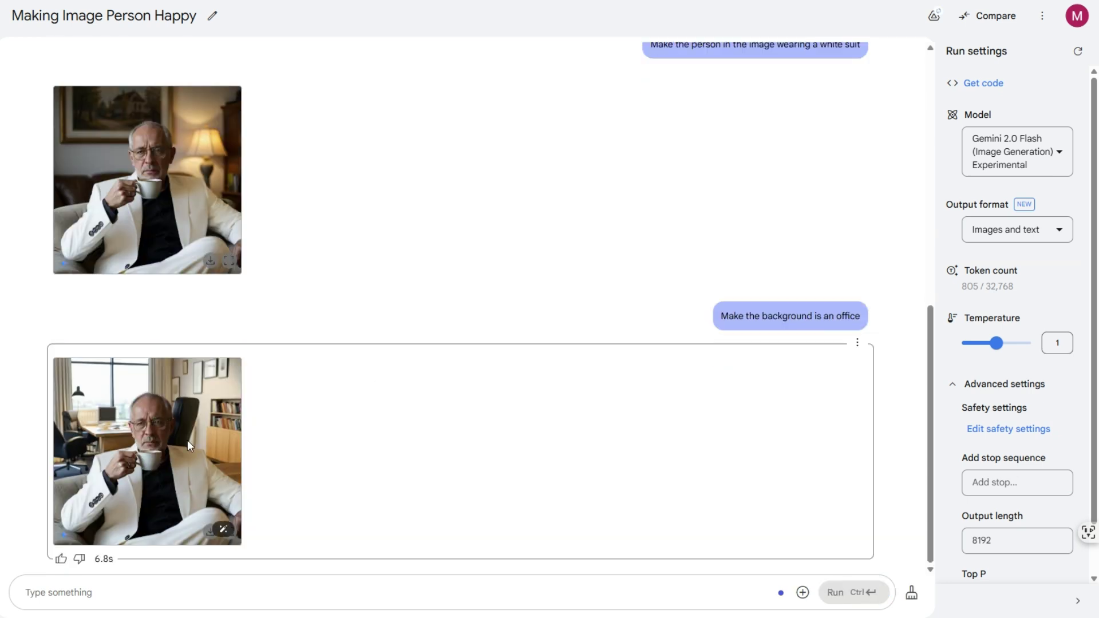
- Run the follow-up prompt "Make the light more worm" on the office image and review the earlier edits
scroll(306, 356, "up", 9)
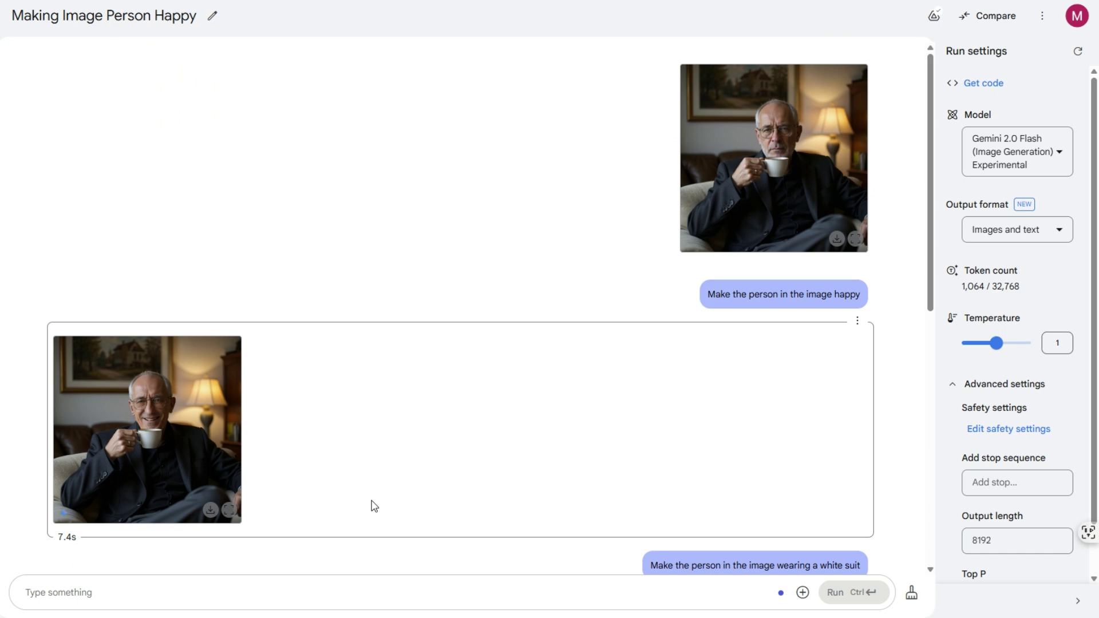
scroll(378, 510, "down", 9)
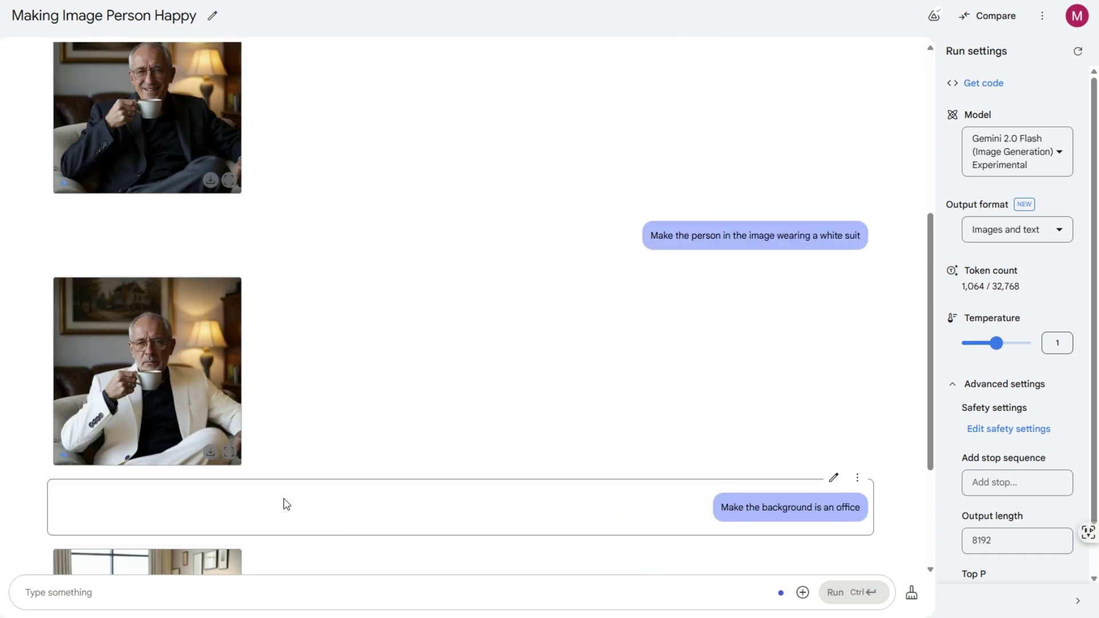
type("M")
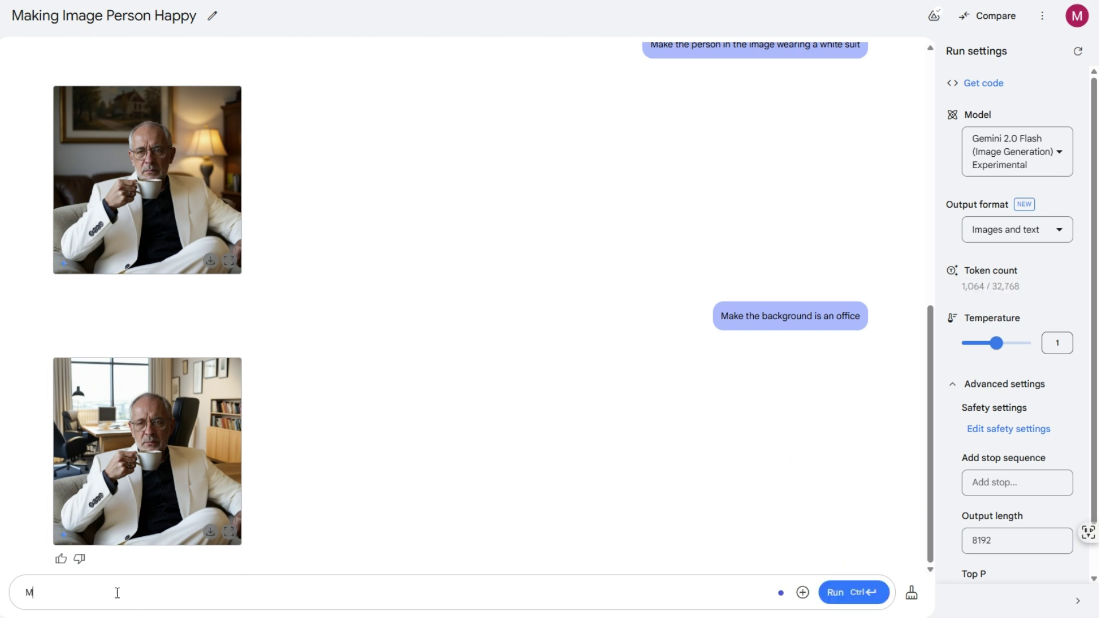
type("ake the light more warm")
left_click(842, 593)
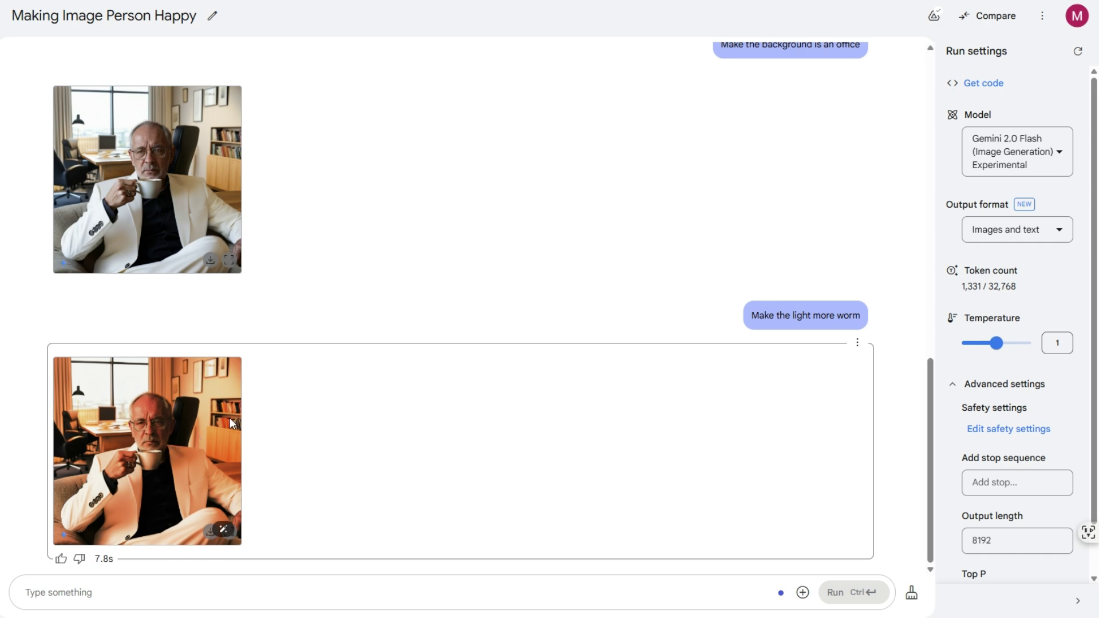
scroll(495, 360, "up", 7)
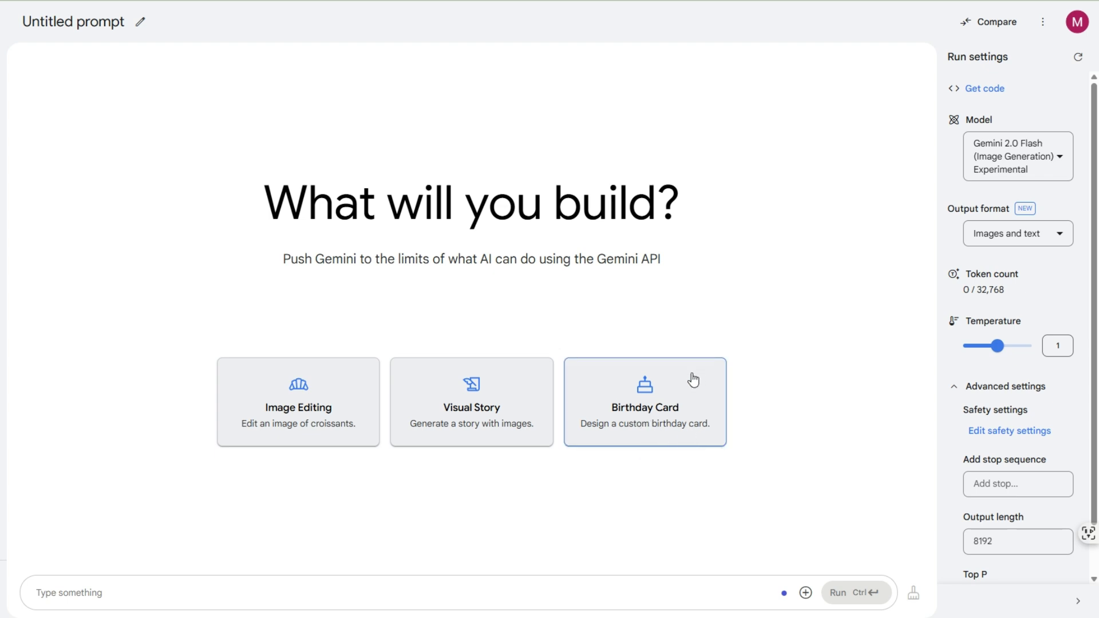
- Generate the Birthday Card example and copy its full prompt text into a new follow-up prompt
left_click(695, 413)
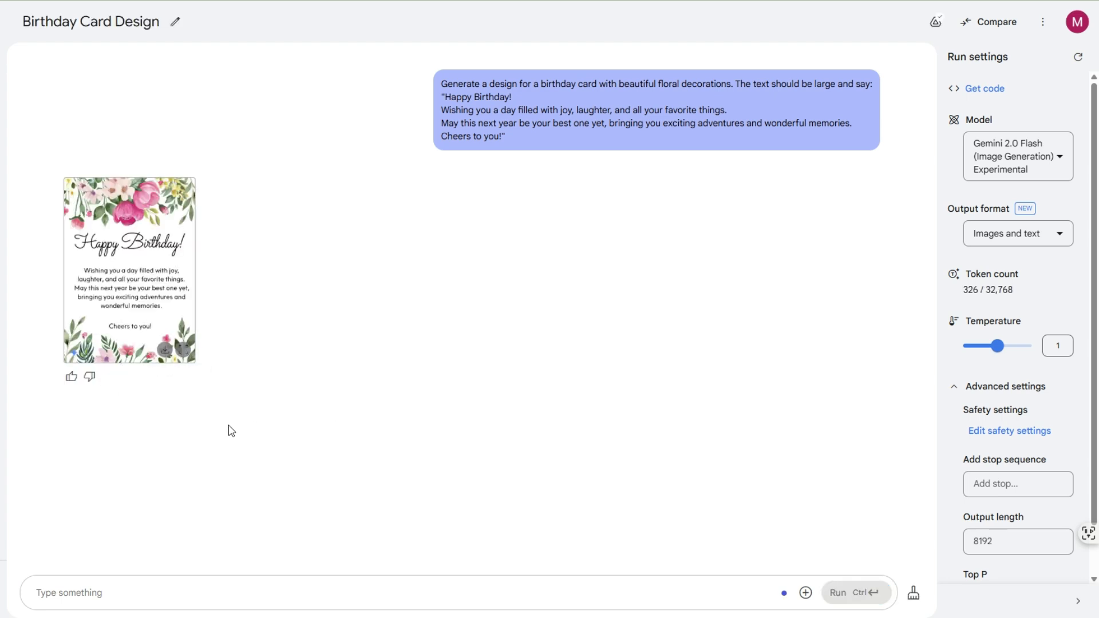
left_click_drag(444, 81, 507, 138)
key("ctrl+c")
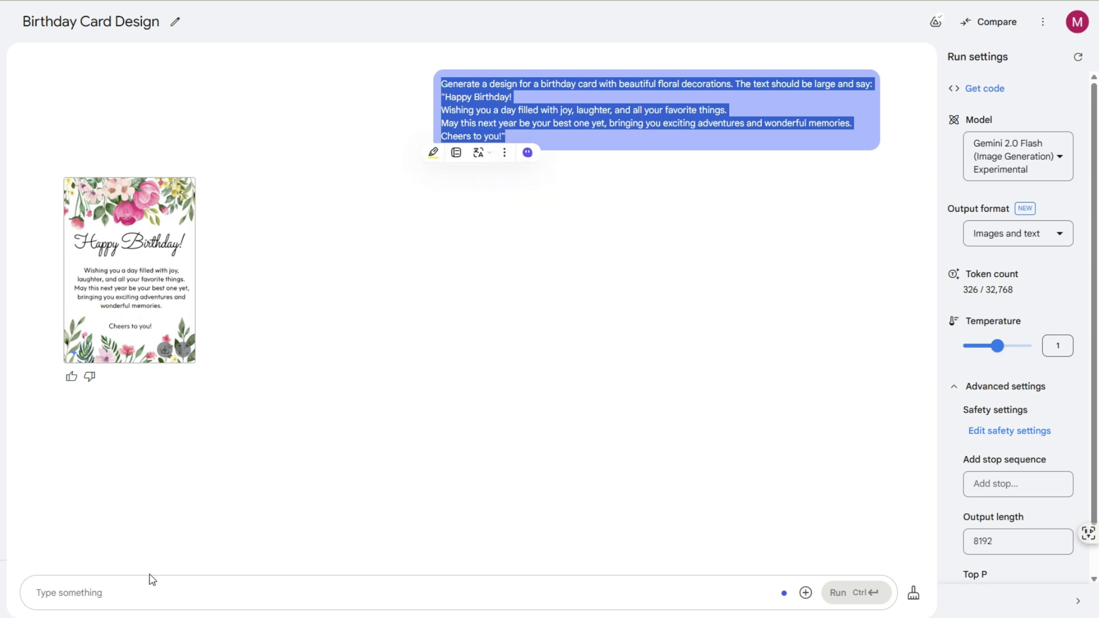
left_click(132, 591)
key("ctrl+v")
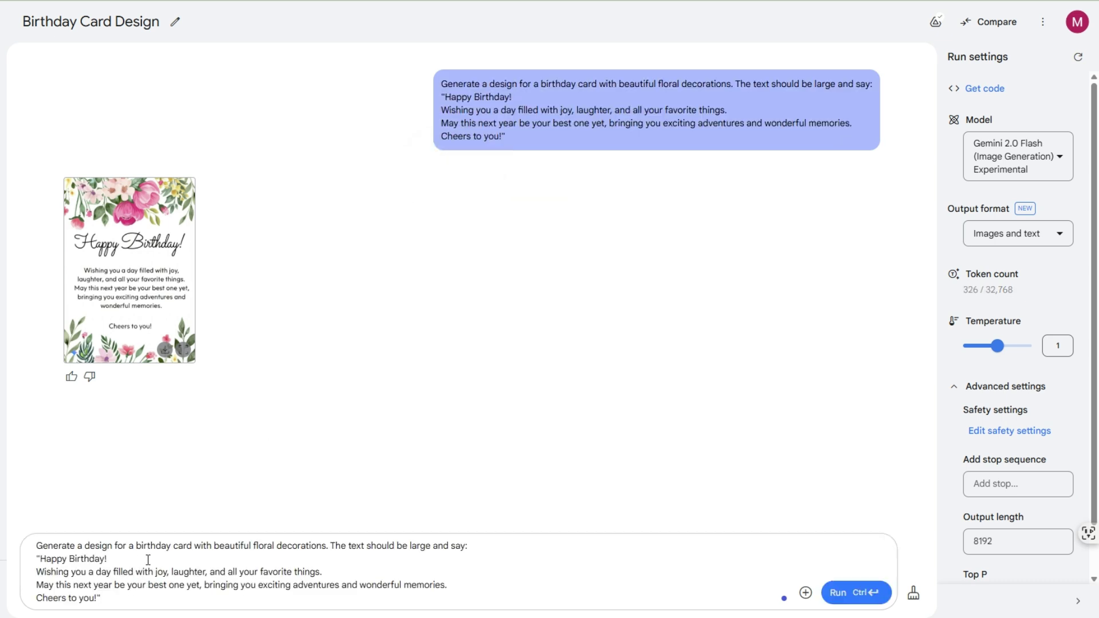
- Address the "Happy Birthday" greeting to the recipient's first name and delete the last two lines, from "May this next year" to "Cheers to you!"
left_click(106, 559)
type("to sara")
left_click_drag(37, 584, 116, 610)
key("BackSpace")
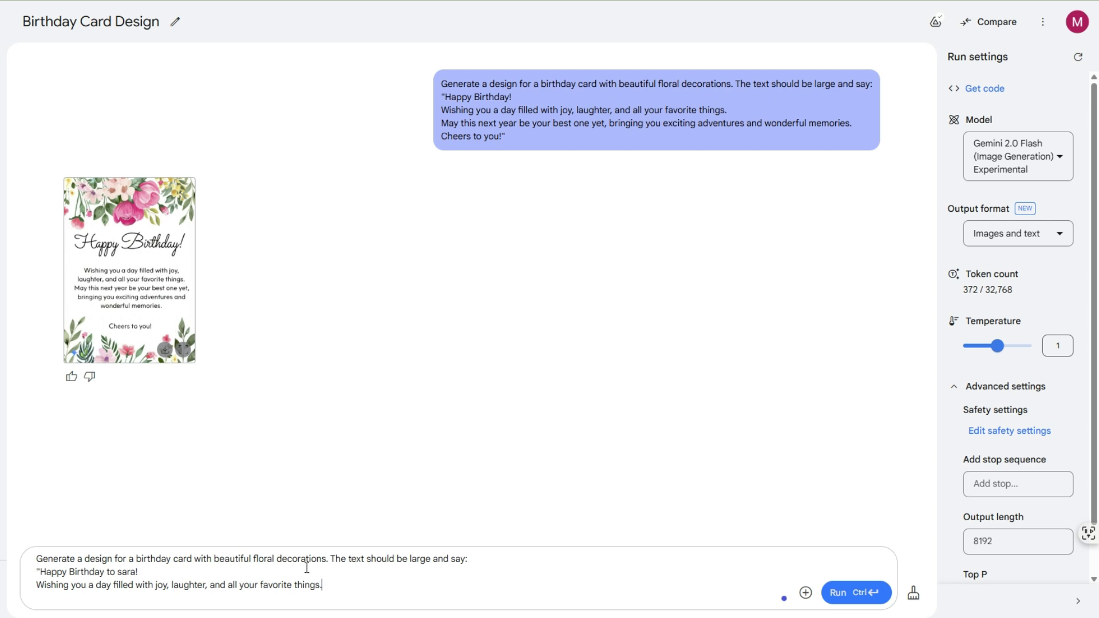
- Replace "floral" with "balloons" in the card prompt, correcting its spelling, and run the prompt
left_click_drag(254, 560, 308, 560)
key("Down")
double_click(265, 558)
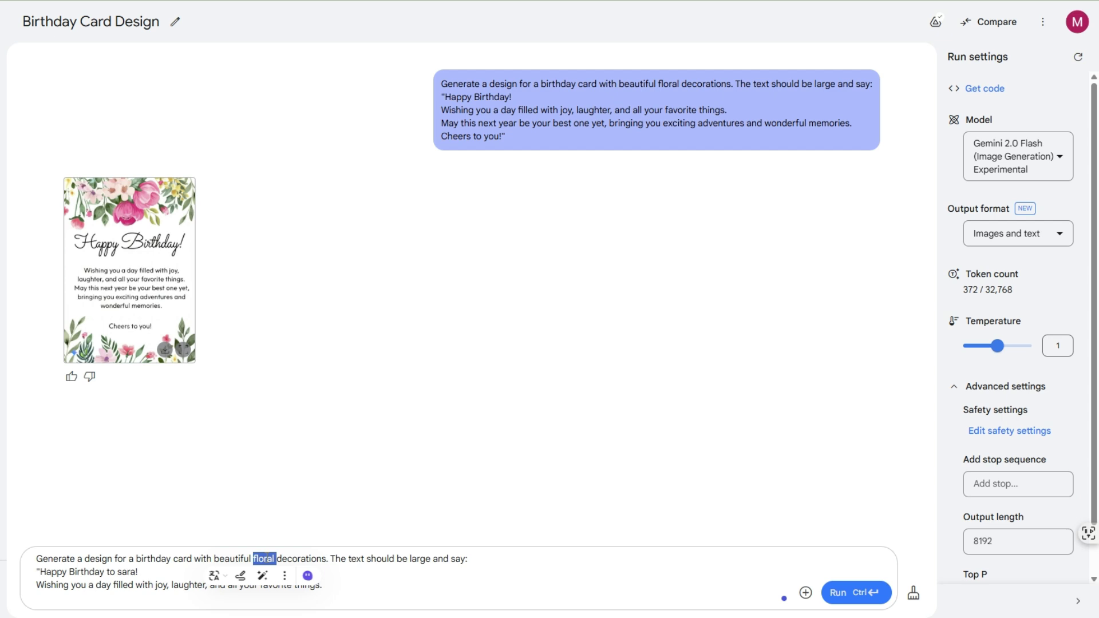
type("ballons")
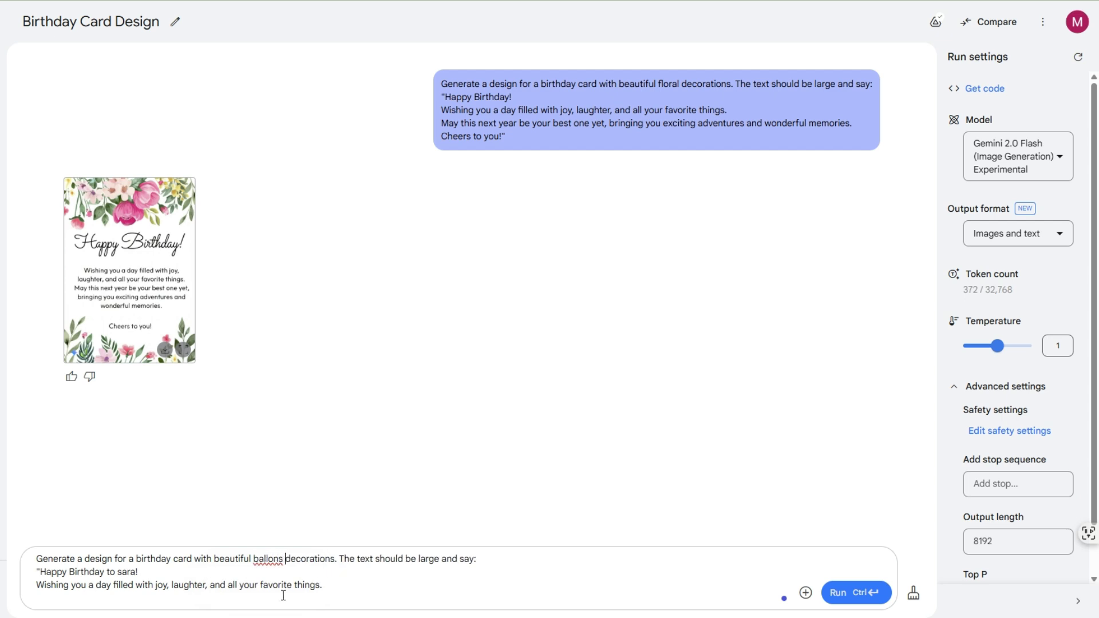
right_click(267, 558)
left_click(336, 213)
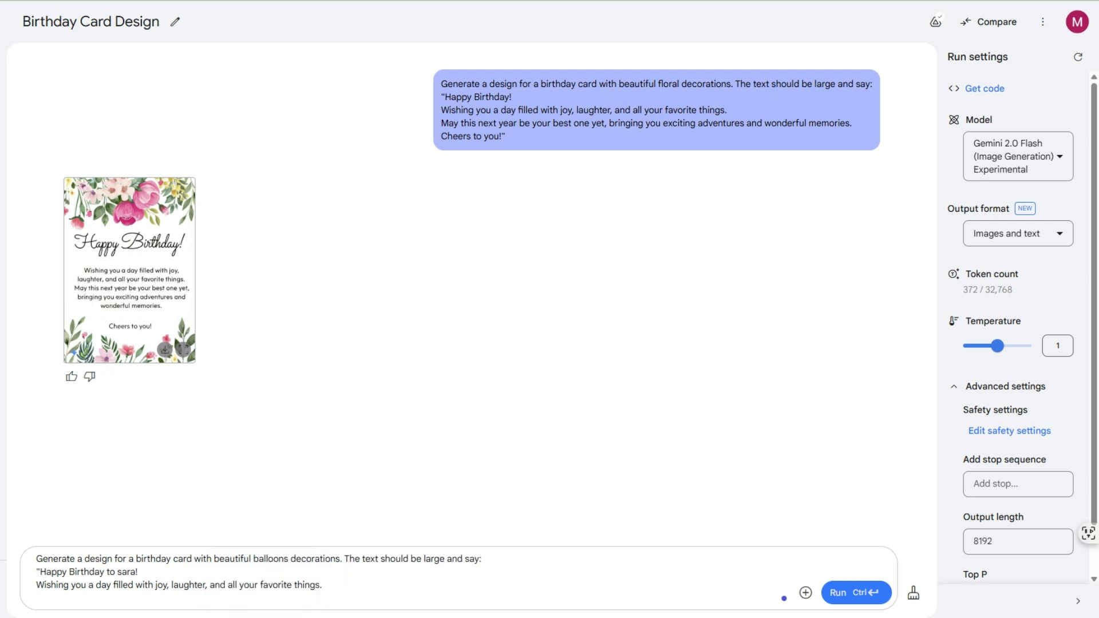
left_click(846, 600)
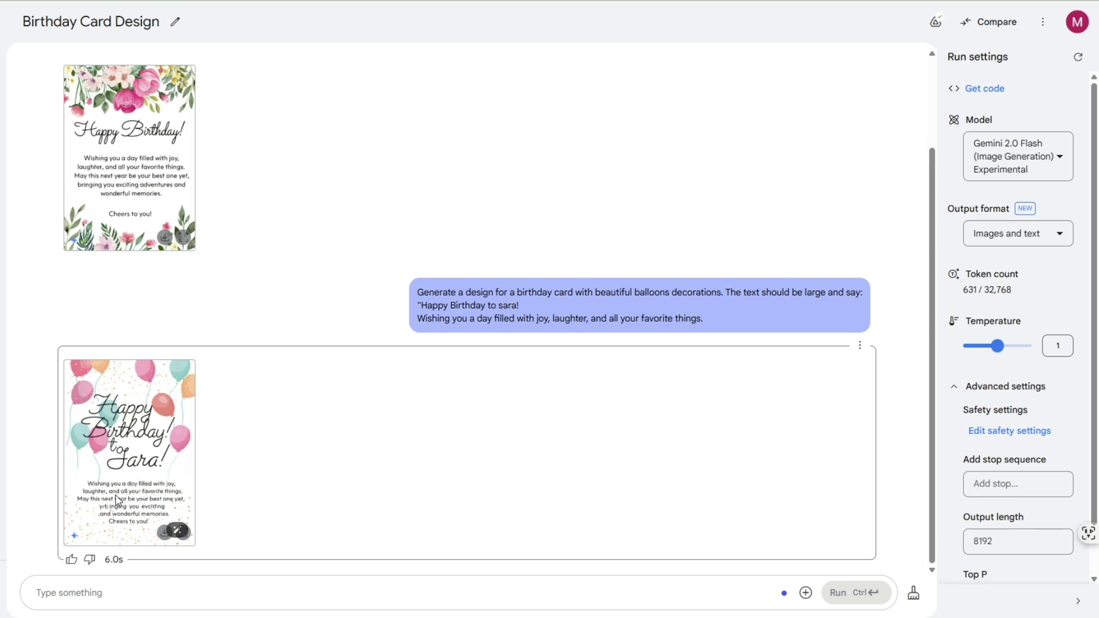
- Run a follow-up prompt to remove the quoted text from "Wishing you a day" through "Cheers to you!" from the card
left_click(198, 592)
type("Remove thge")
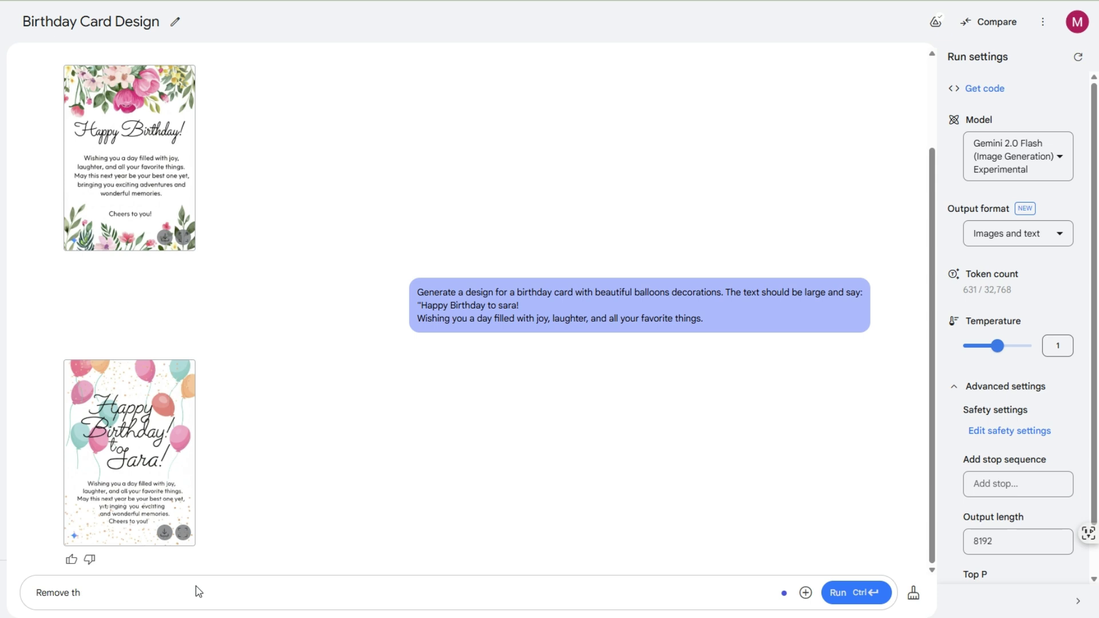
scroll(294, 368, "up", 2)
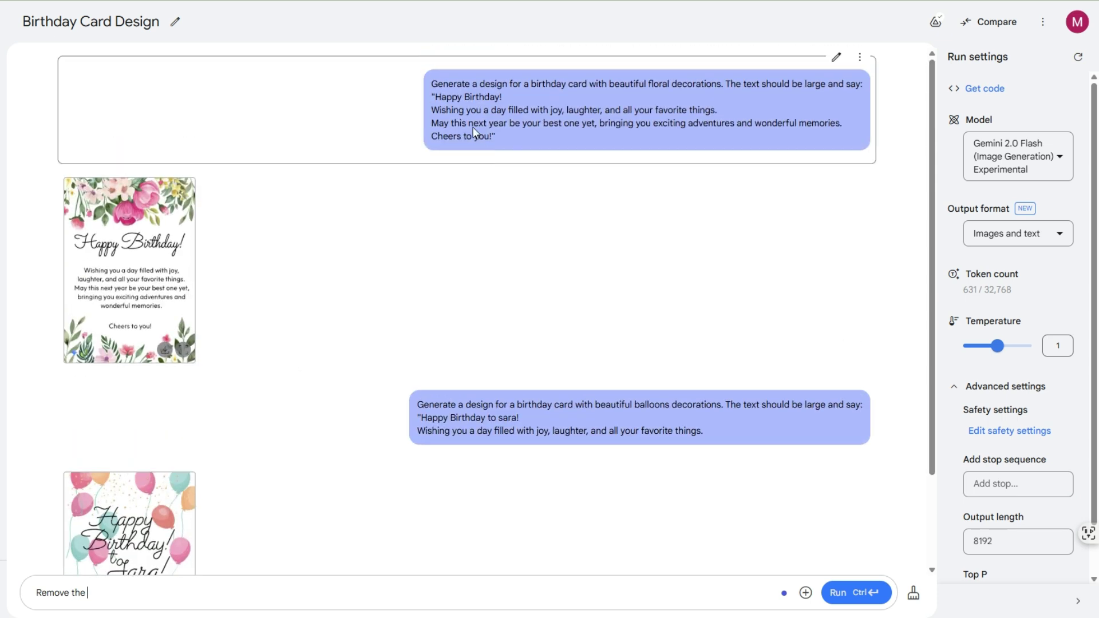
left_click_drag(430, 109, 507, 132)
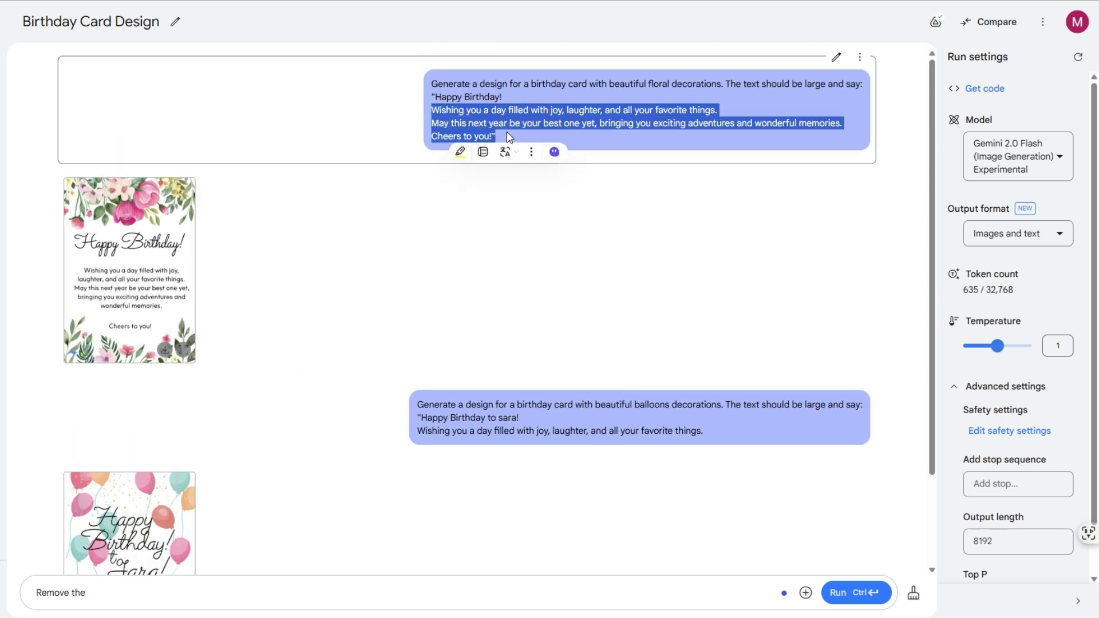
left_click(132, 594)
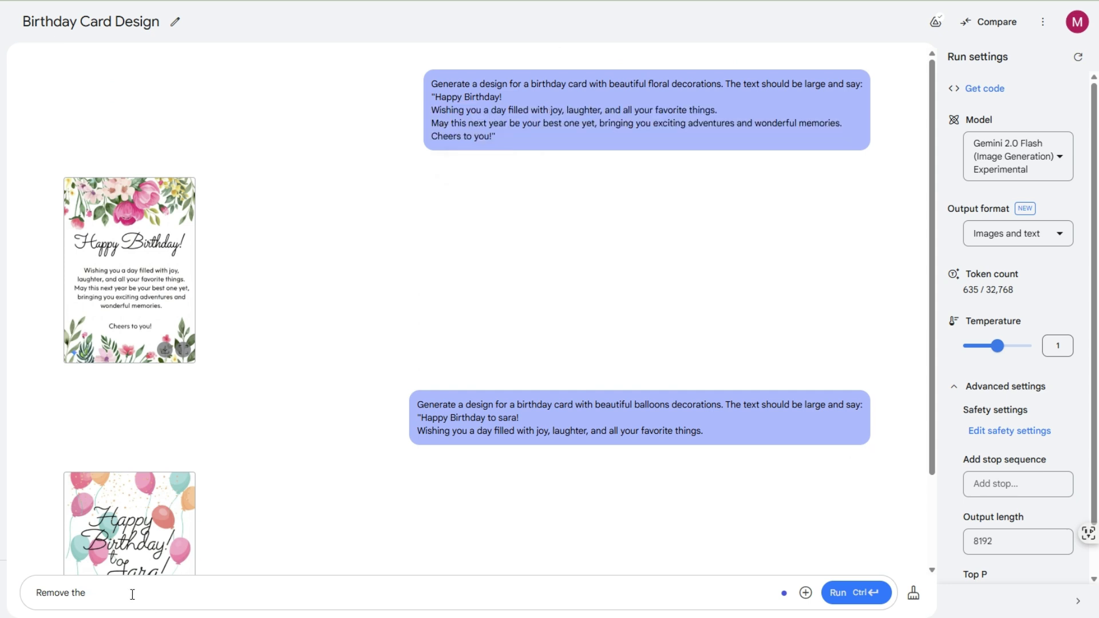
type("\"")
key("ctrl+v")
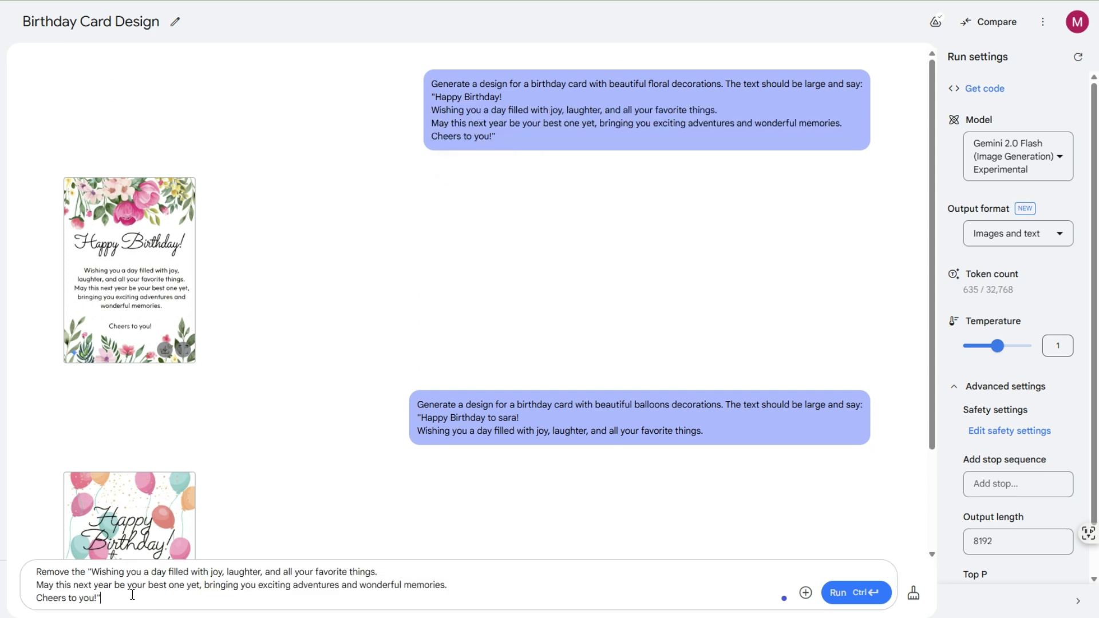
type("from the card")
left_click(837, 594)
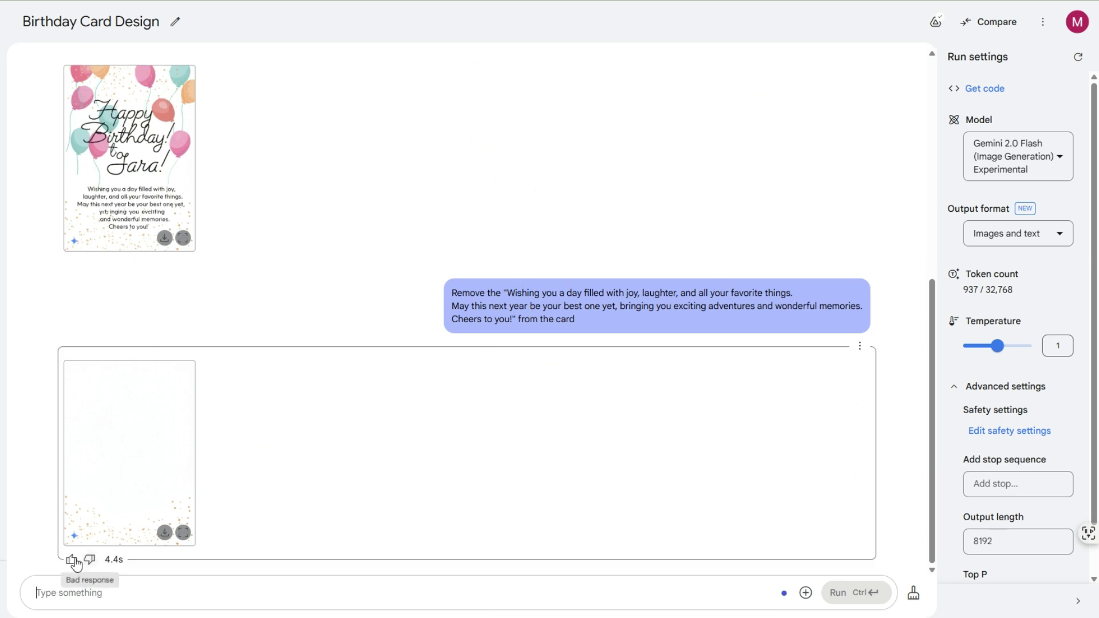
- Run "Design a post for a new brand is called "Happy Cakes". make the background full of pink flowes and make the dimensions of the post is 1:1"
type("Desi")
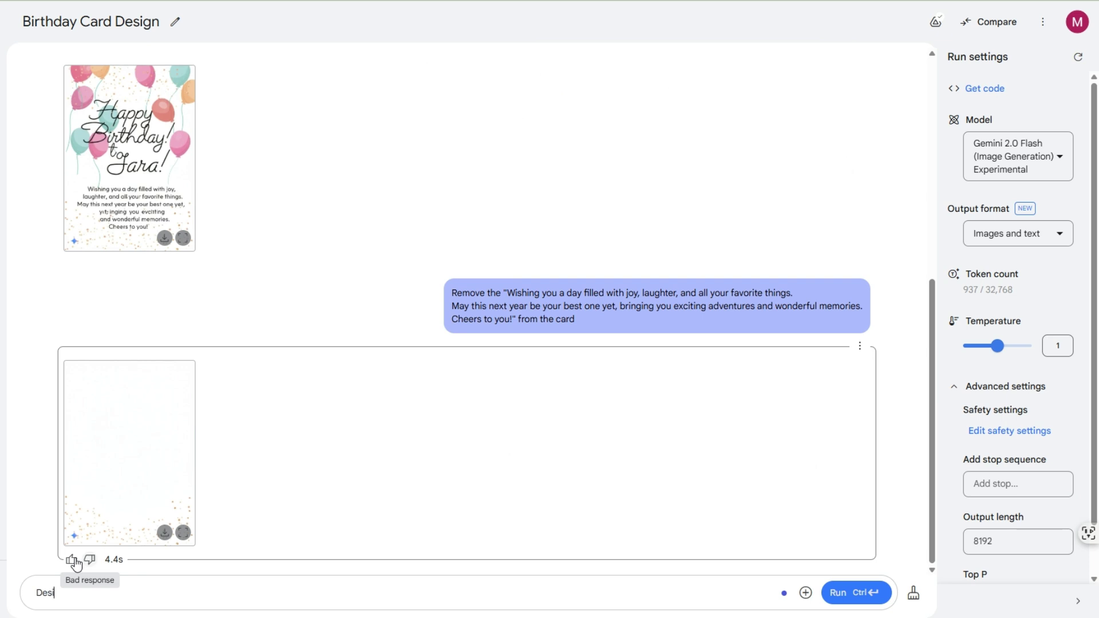
type("g")
type("n")
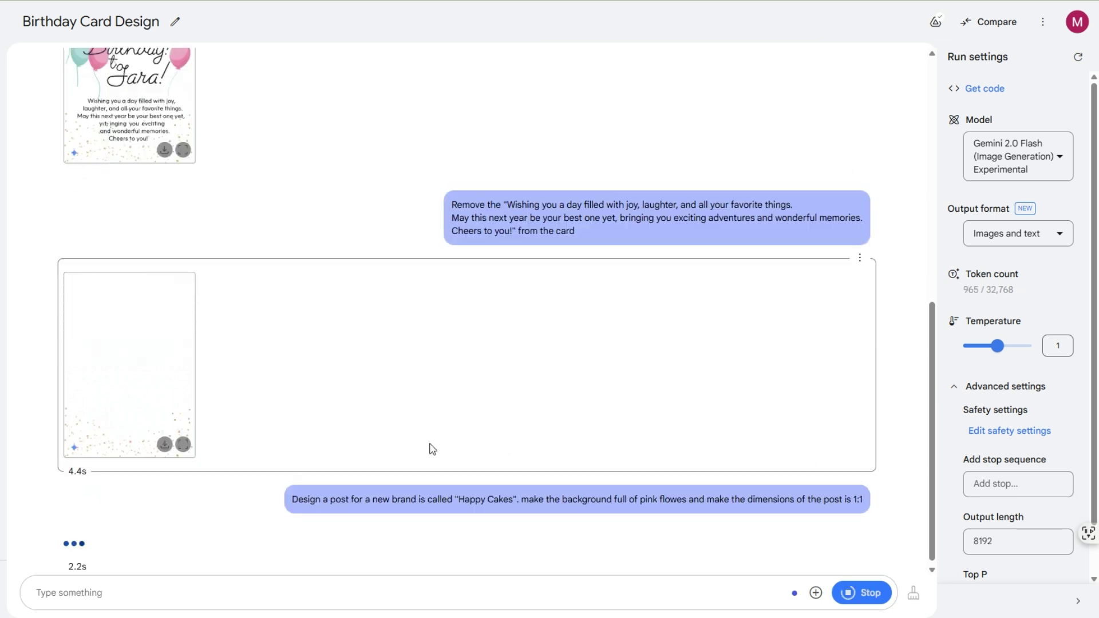